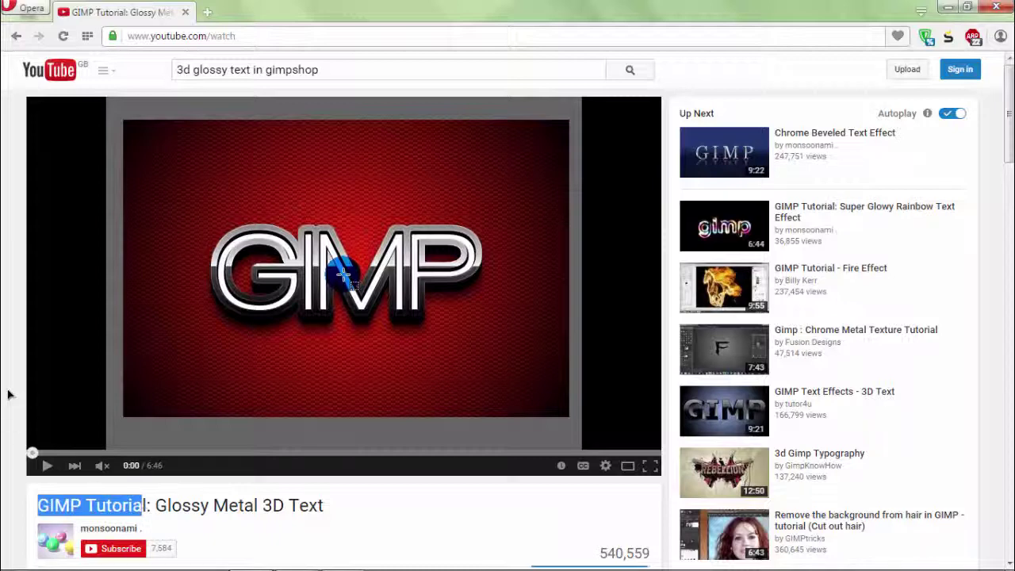
- Deselect the highlighted video title, minimize the browser and switch to Photoshop
{"action": "left_click", "coordinate": [8, 391]}
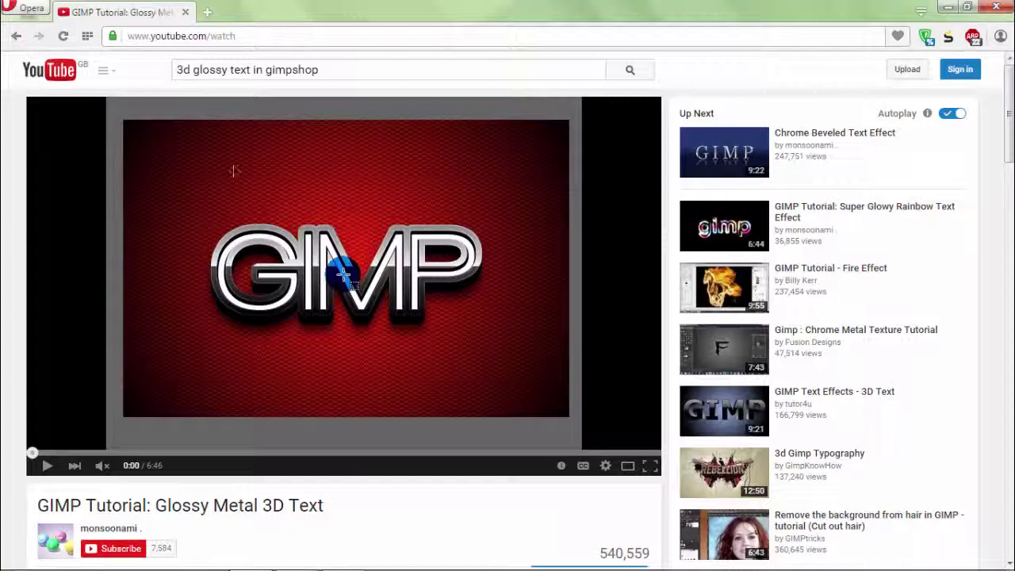
{"action": "left_click", "coordinate": [946, 8]}
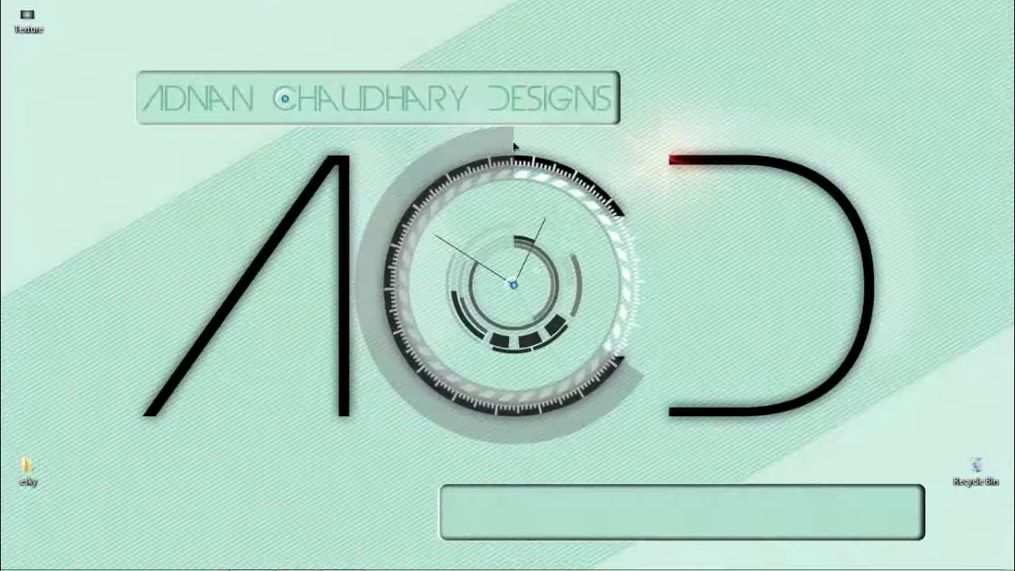
{"action": "left_click", "coordinate": [297, 499]}
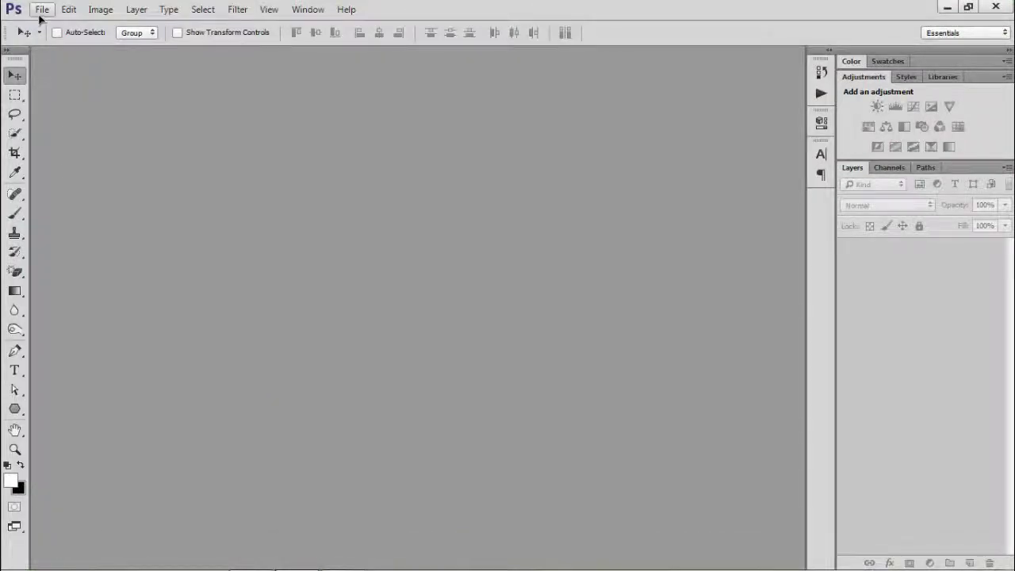
- Create a document named Glossy at 1920 x 1080 pixels, 72 pixels/inch, with transparent background, and fit it to the window
{"action": "left_click", "coordinate": [42, 8]}
{"action": "left_click", "coordinate": [49, 19]}
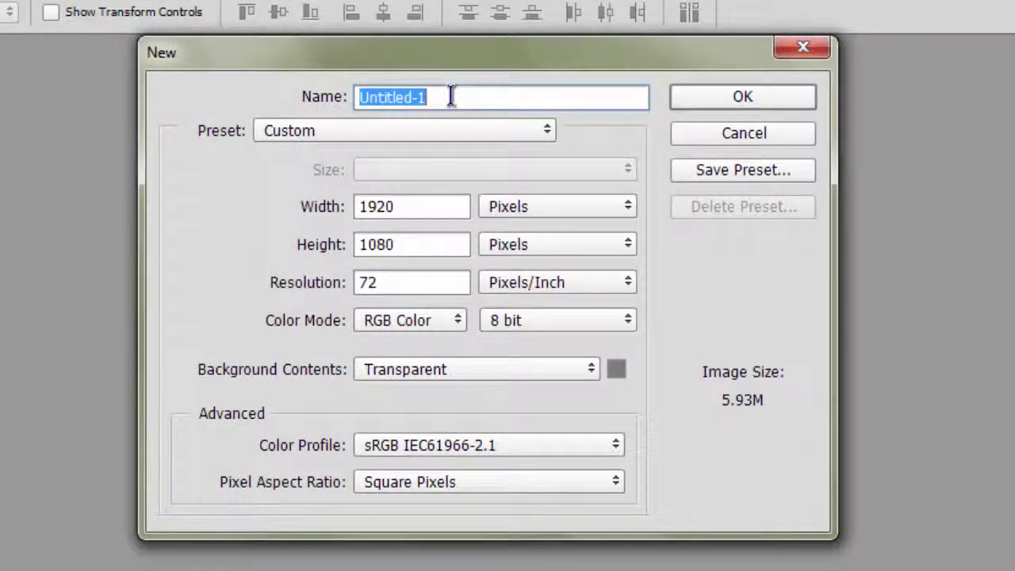
{"action": "type", "text": "Glossy"}
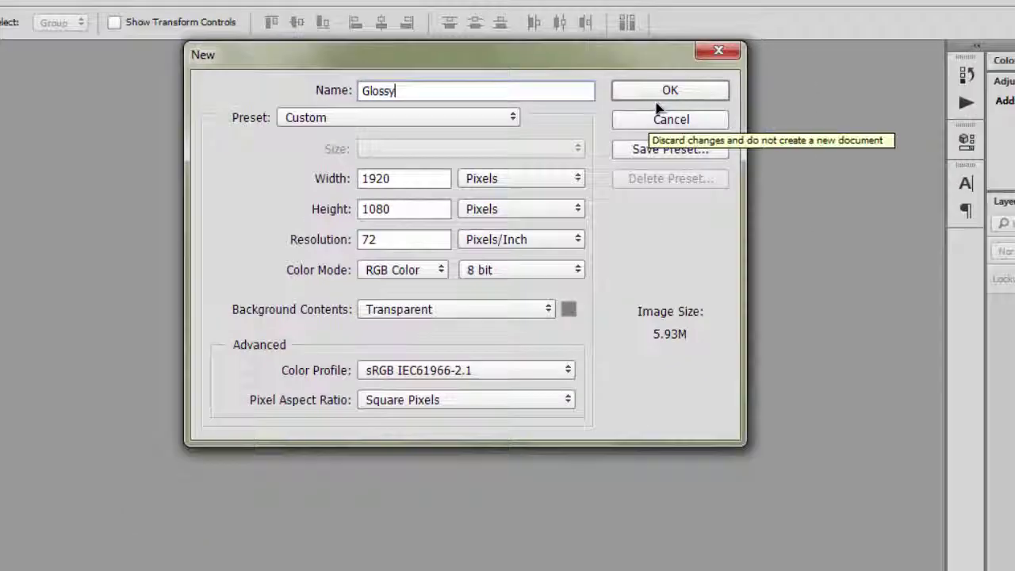
{"action": "left_click", "coordinate": [743, 96]}
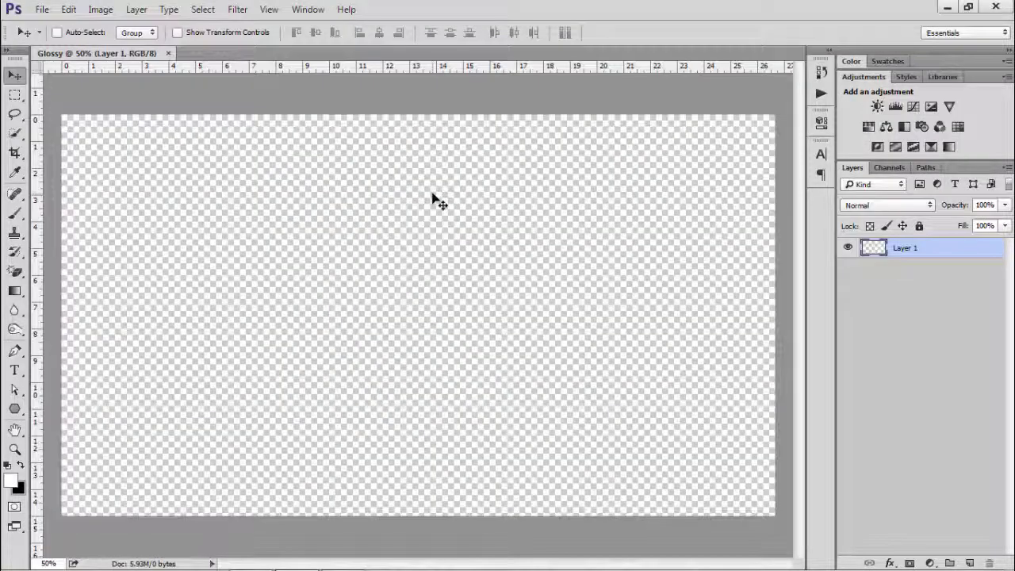
{"action": "key", "text": "ctrl+0"}
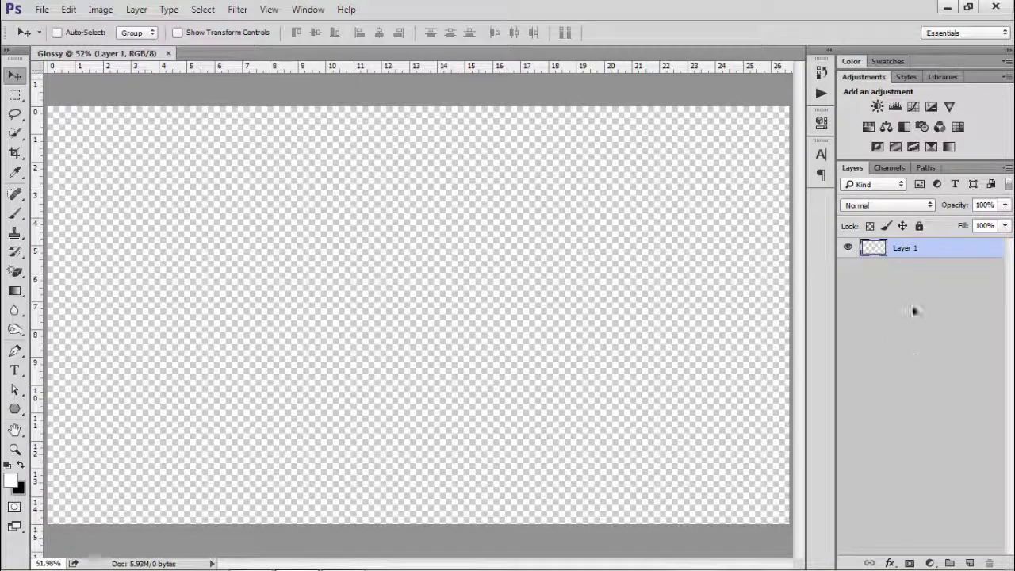
- Rename Layer 1 as BG
{"action": "double_click", "coordinate": [906, 248]}
{"action": "key", "text": "Caps_Lock"}
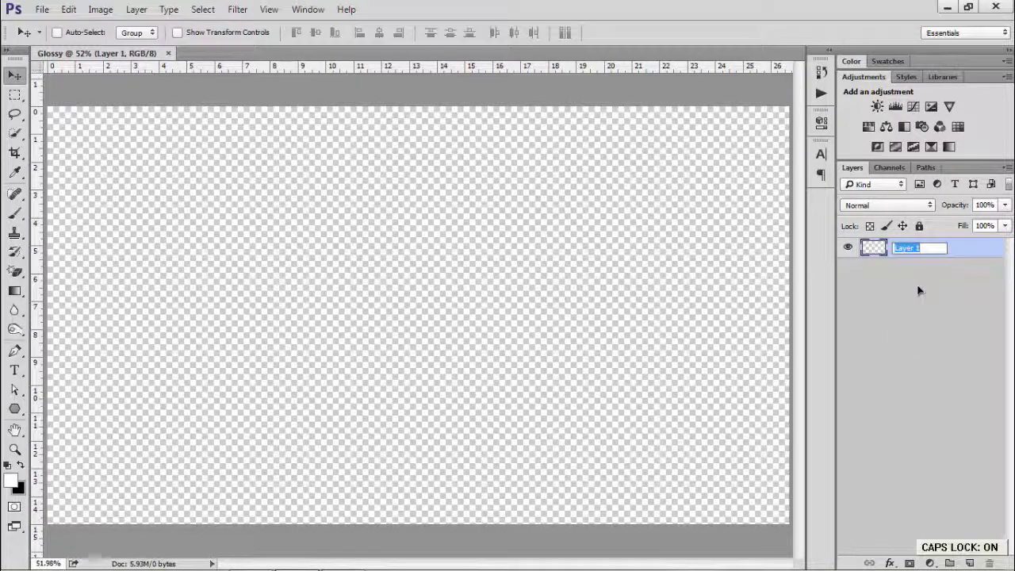
{"action": "key", "text": "Return"}
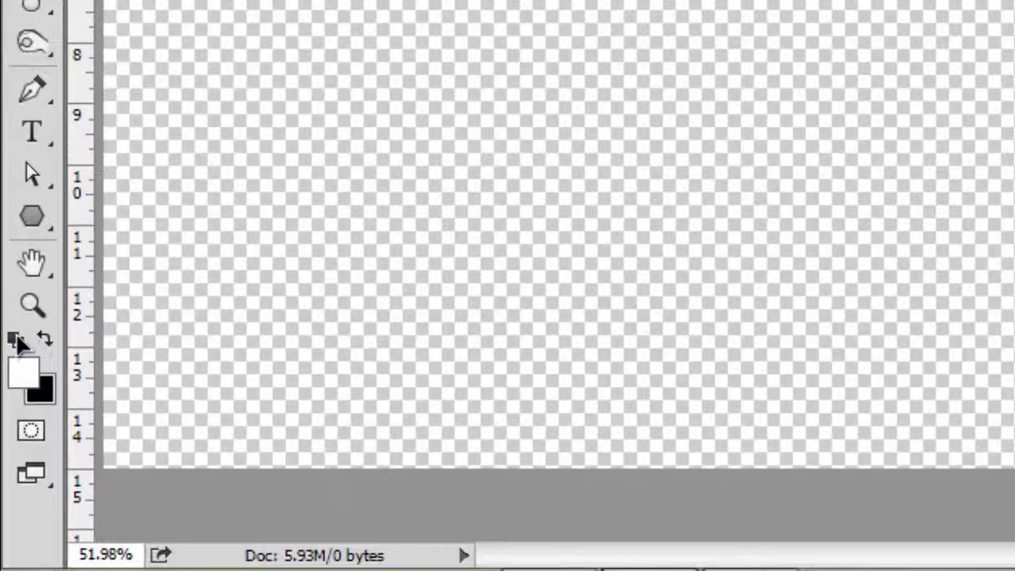
- Set the foreground color to orange-red #ff3c00 and fill the BG layer with it
{"action": "left_click", "coordinate": [16, 339]}
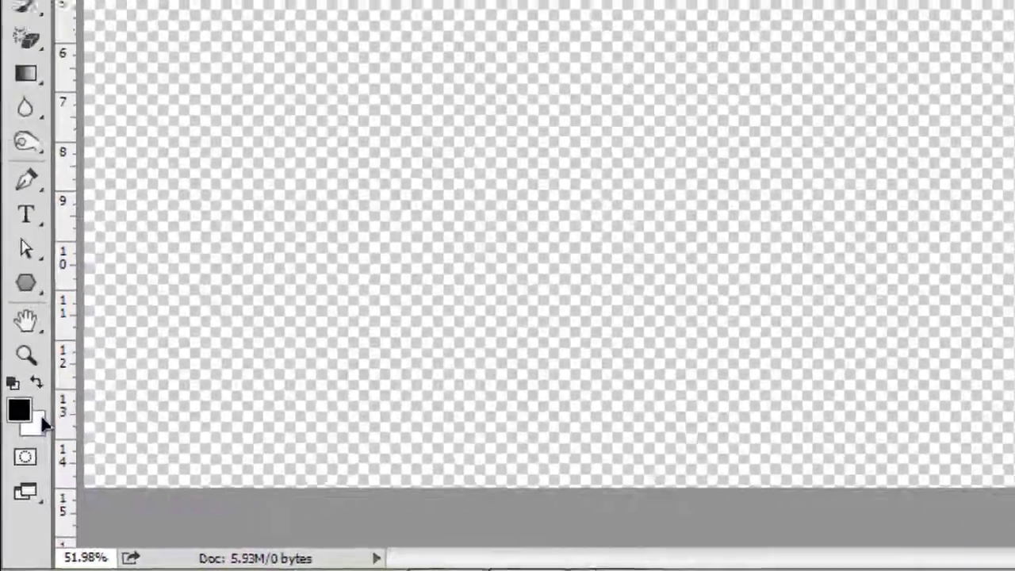
{"action": "left_click", "coordinate": [24, 371]}
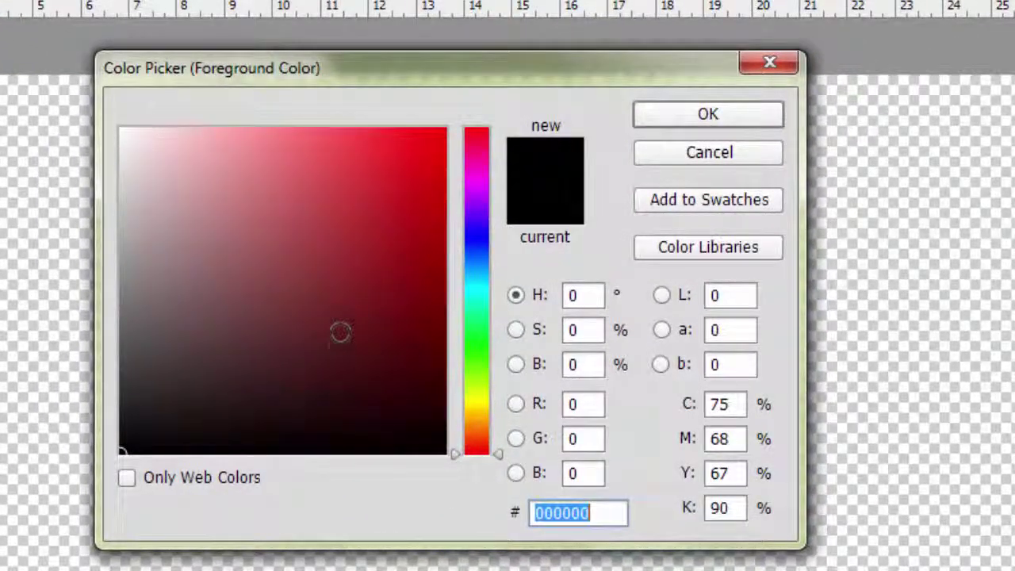
{"action": "left_click_drag", "start_coordinate": [500, 464], "coordinate": [480, 442]}
{"action": "left_click", "coordinate": [442, 129]}
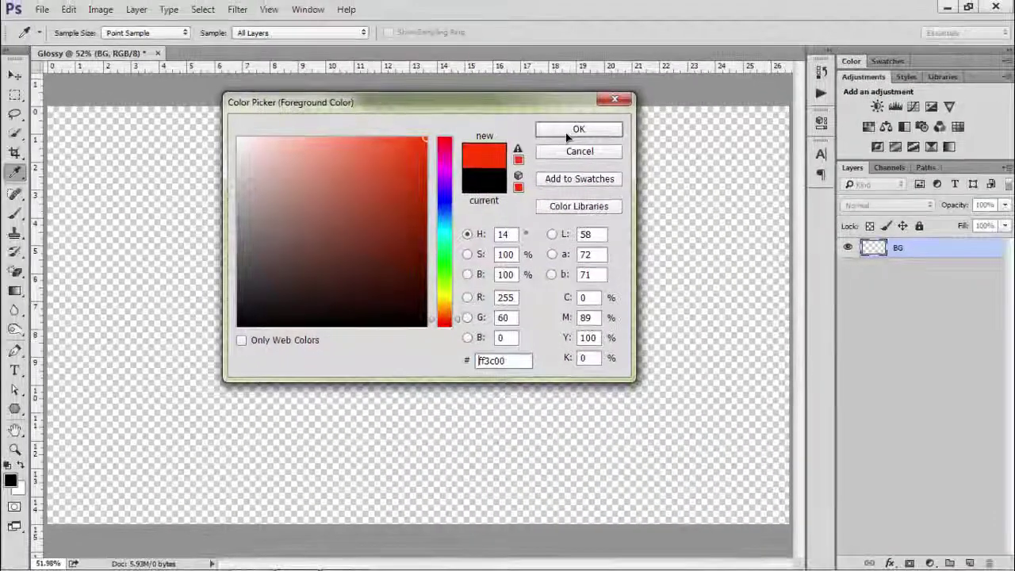
{"action": "left_click", "coordinate": [656, 123]}
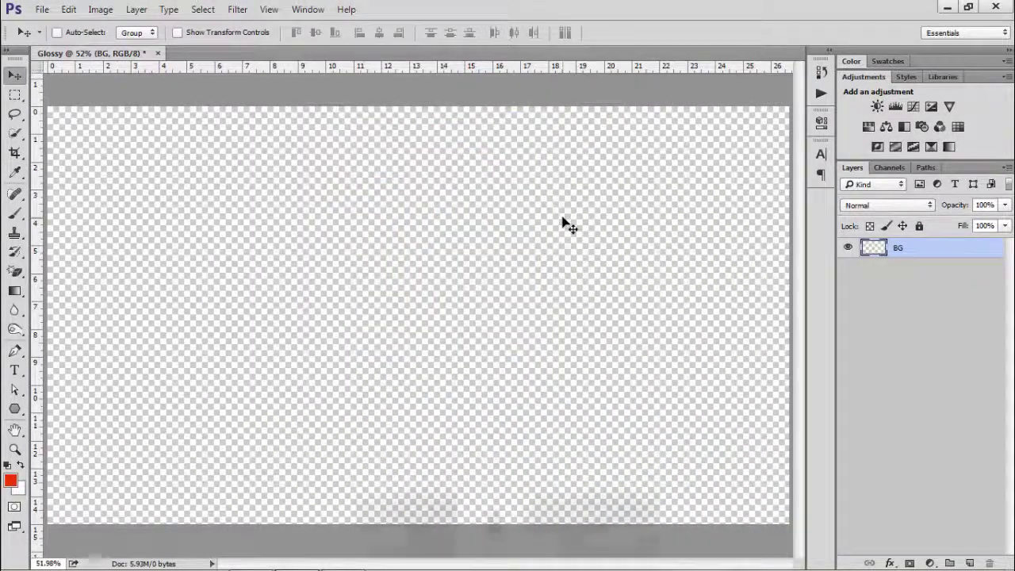
{"action": "key", "text": "alt+BackSpace"}
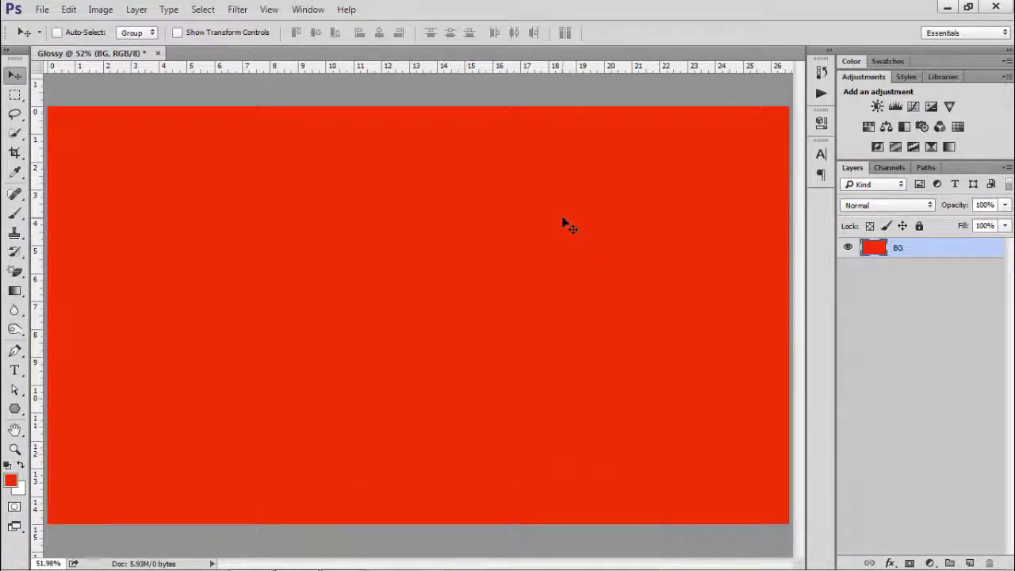
- Add the text OSP in 600 pt Devil Breeze Book near the middle of the canvas and color it white
{"action": "key", "text": "Caps_Lock"}
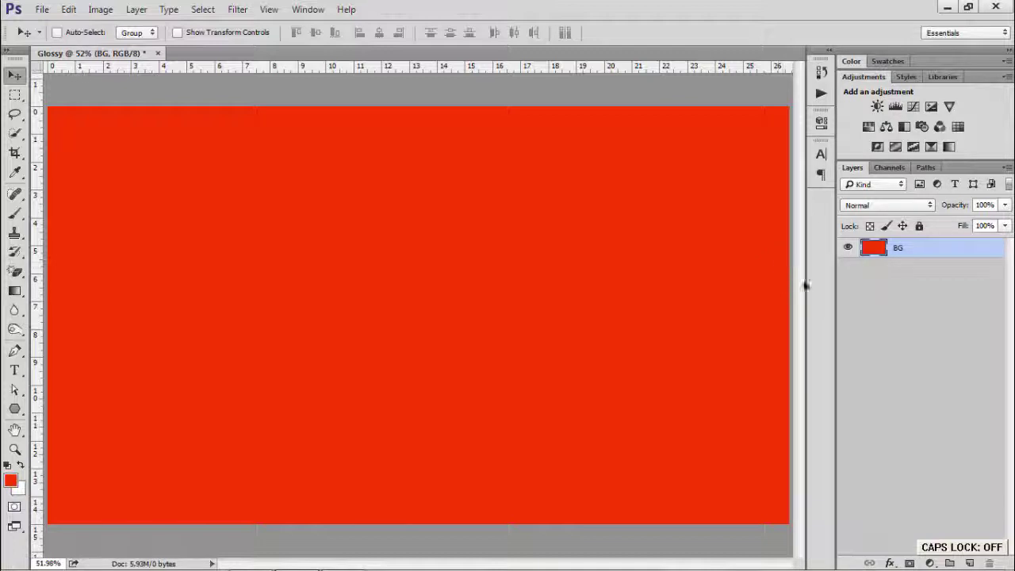
{"action": "key", "text": "t"}
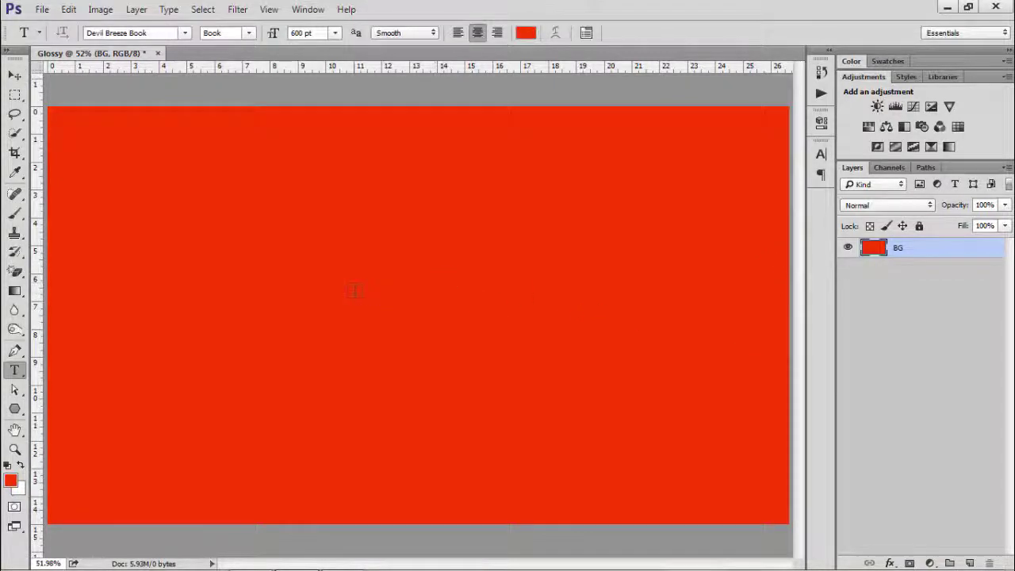
{"action": "left_click", "coordinate": [354, 287]}
{"action": "key", "text": "Caps_Lock"}
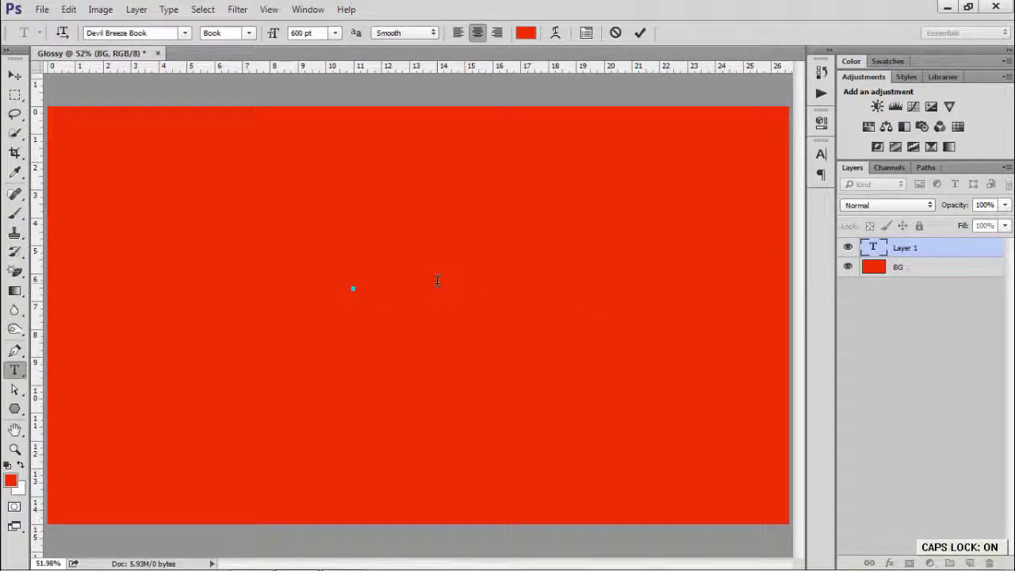
{"action": "type", "text": "GLOSSY"}
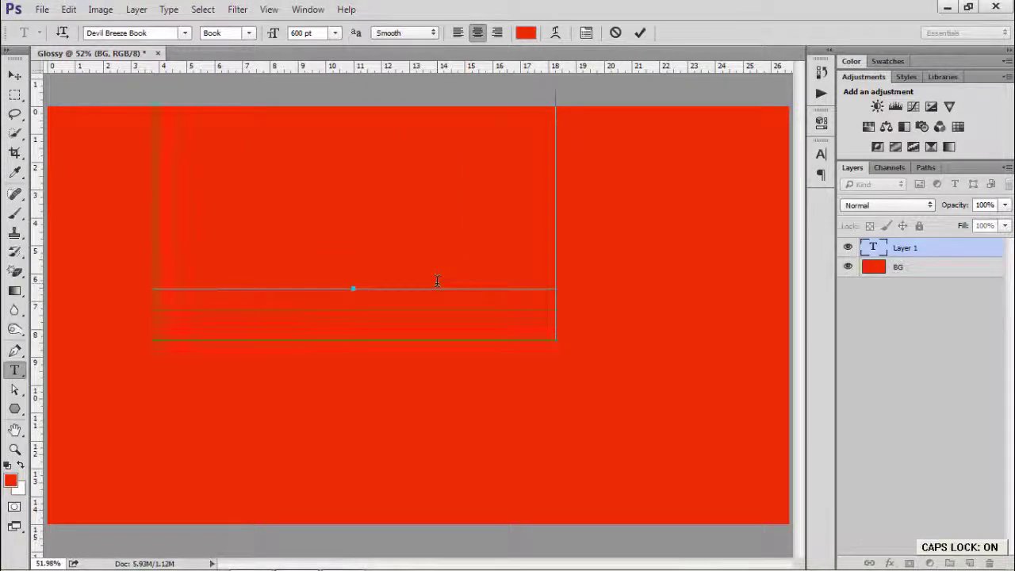
{"action": "key", "text": "ctrl+a"}
{"action": "left_click_drag", "start_coordinate": [352, 408], "coordinate": [386, 468]}
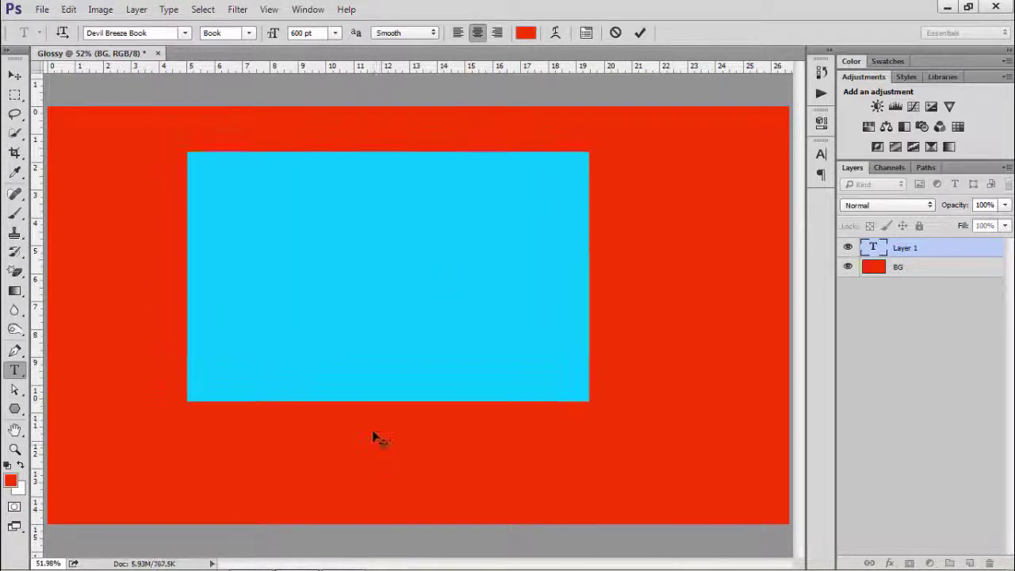
{"action": "left_click", "coordinate": [21, 467]}
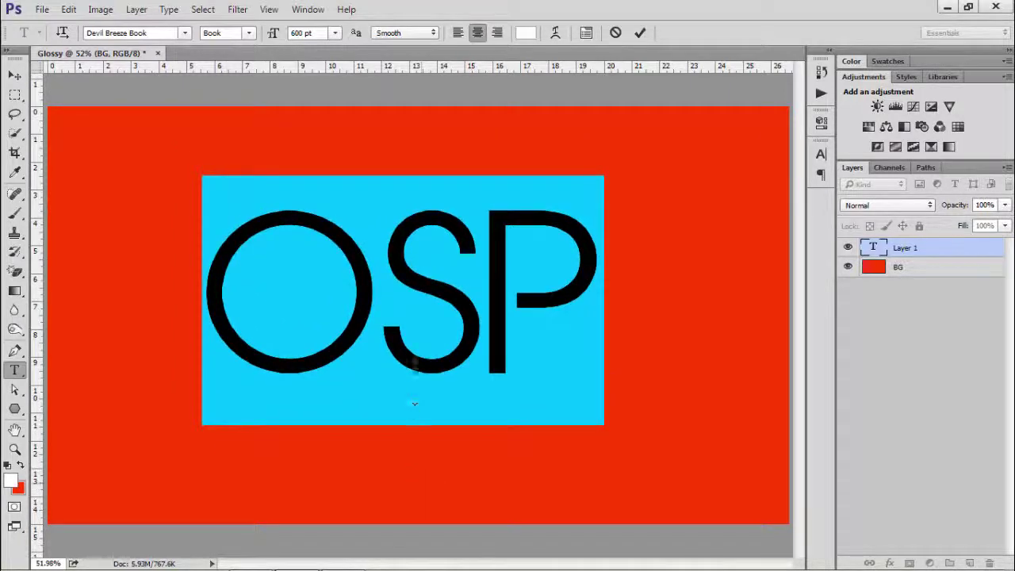
{"action": "left_click", "coordinate": [412, 373]}
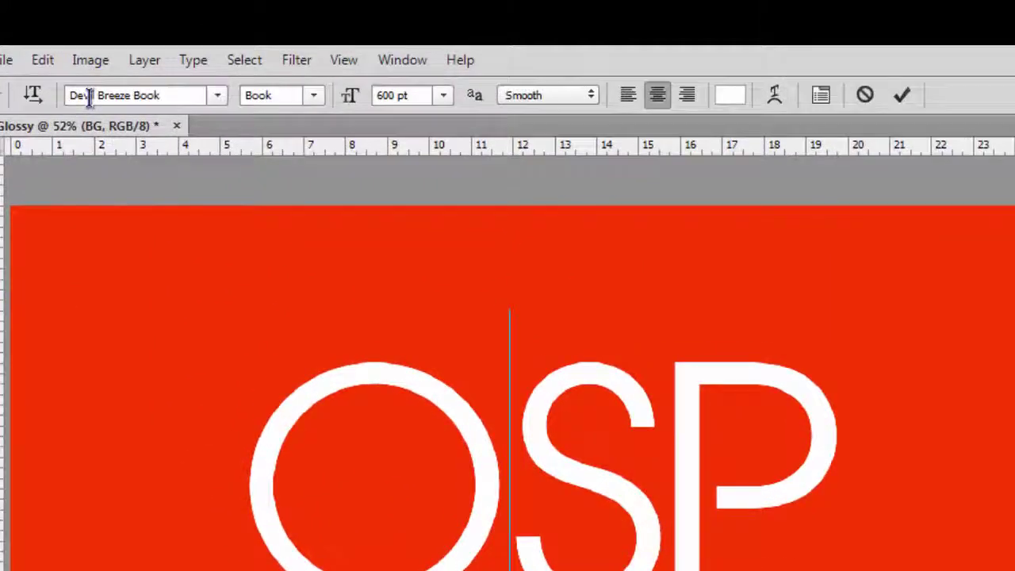
- Check the font family and style used for the OSP text
{"action": "left_click_drag", "start_coordinate": [73, 95], "coordinate": [162, 95]}
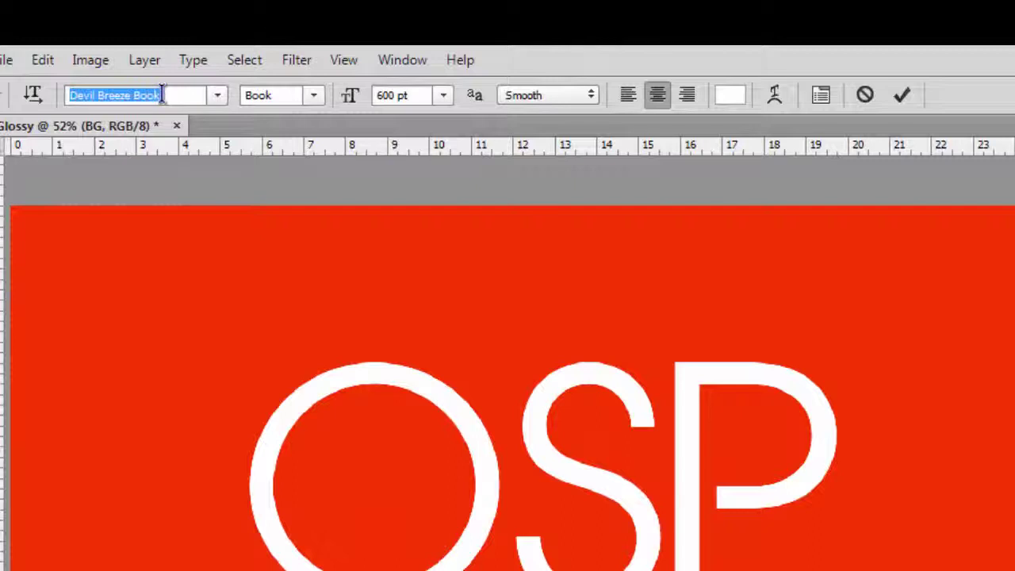
{"action": "left_click", "coordinate": [322, 96]}
{"action": "left_click", "coordinate": [320, 97]}
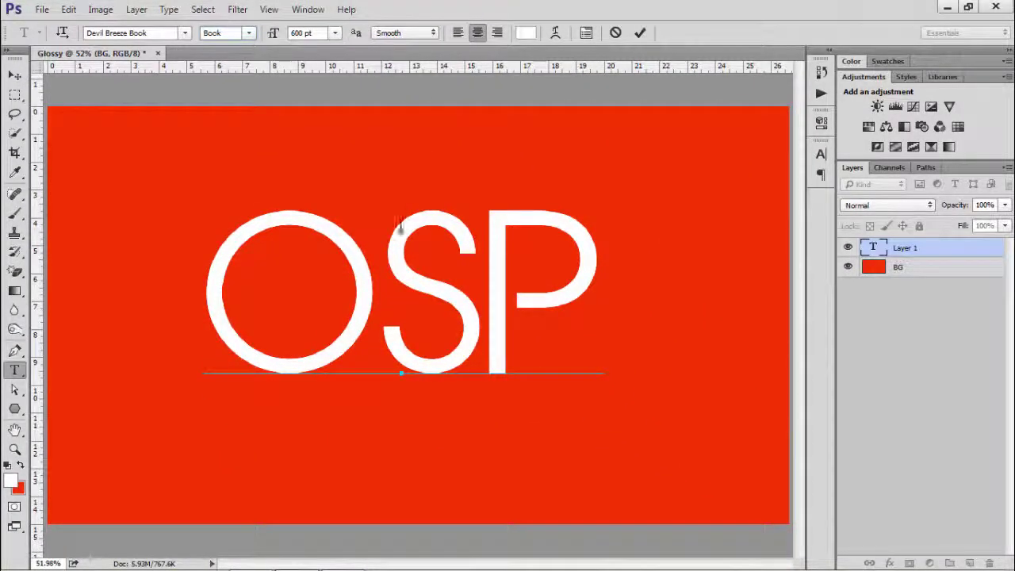
- Set the tracking of the letter O to -10 to bring it closer to the S
{"action": "left_click", "coordinate": [371, 286]}
{"action": "left_click_drag", "start_coordinate": [372, 286], "coordinate": [271, 291]}
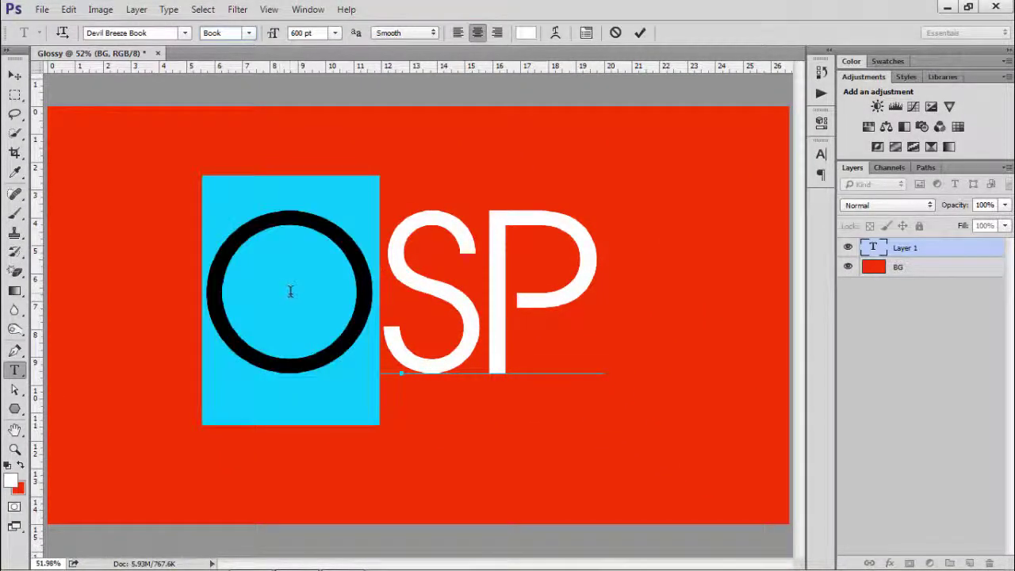
{"action": "key", "text": "ctrl+t"}
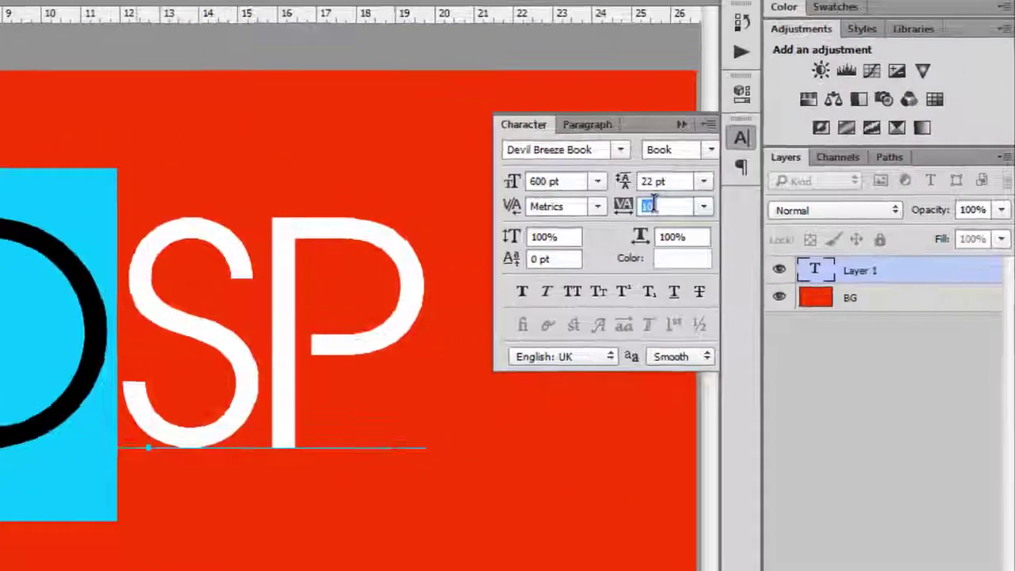
{"action": "key", "text": "Down"}
{"action": "key", "text": "Down"}
{"action": "key", "text": "Down"}
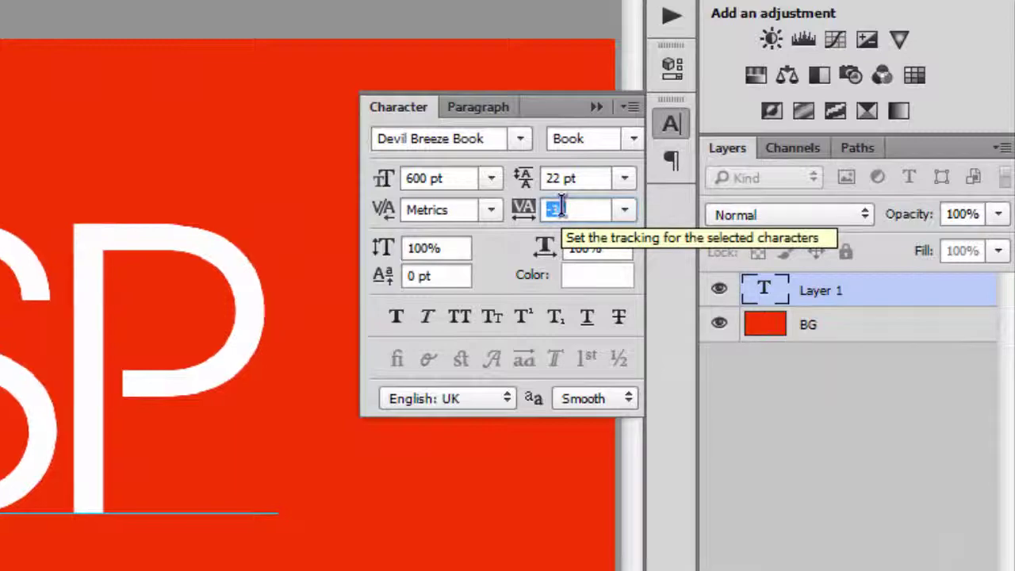
{"action": "key", "text": "Up"}
{"action": "key", "text": "Up"}
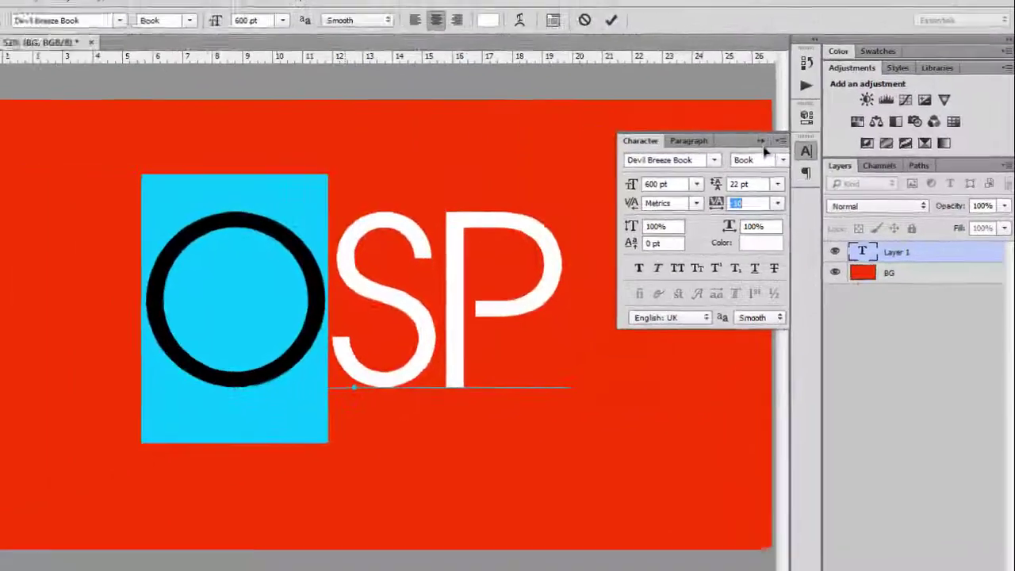
{"action": "left_click", "coordinate": [596, 106]}
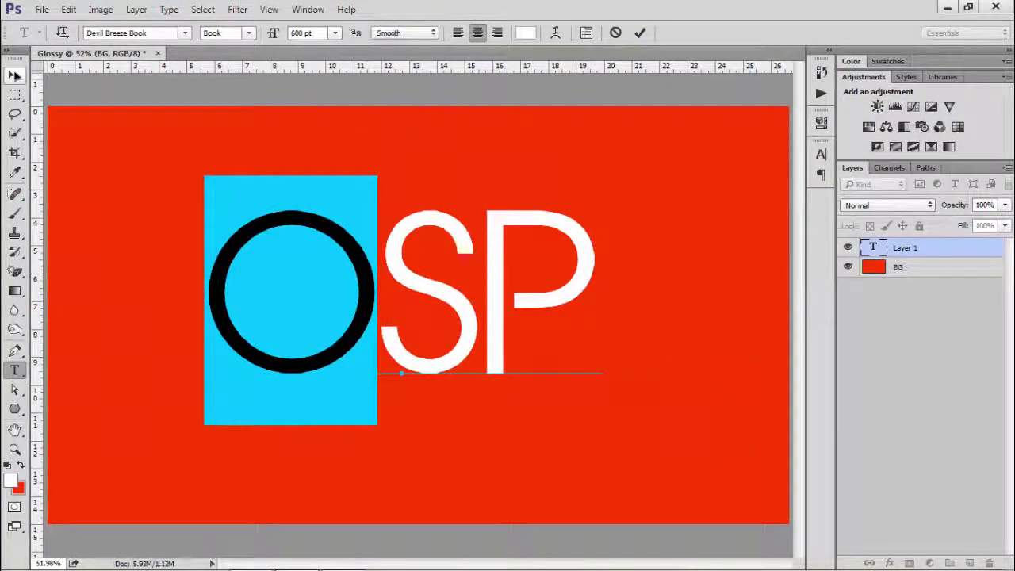
- Commit the text and center the OSP layer vertically and horizontally on the canvas, leaving nothing selected
{"action": "left_click", "coordinate": [14, 74]}
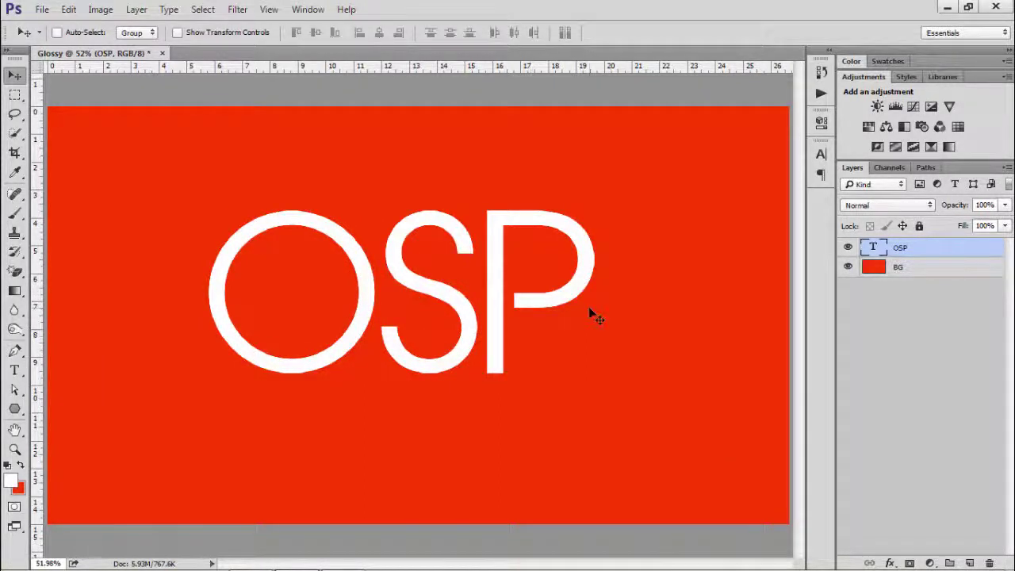
{"action": "key", "text": "ctrl+a"}
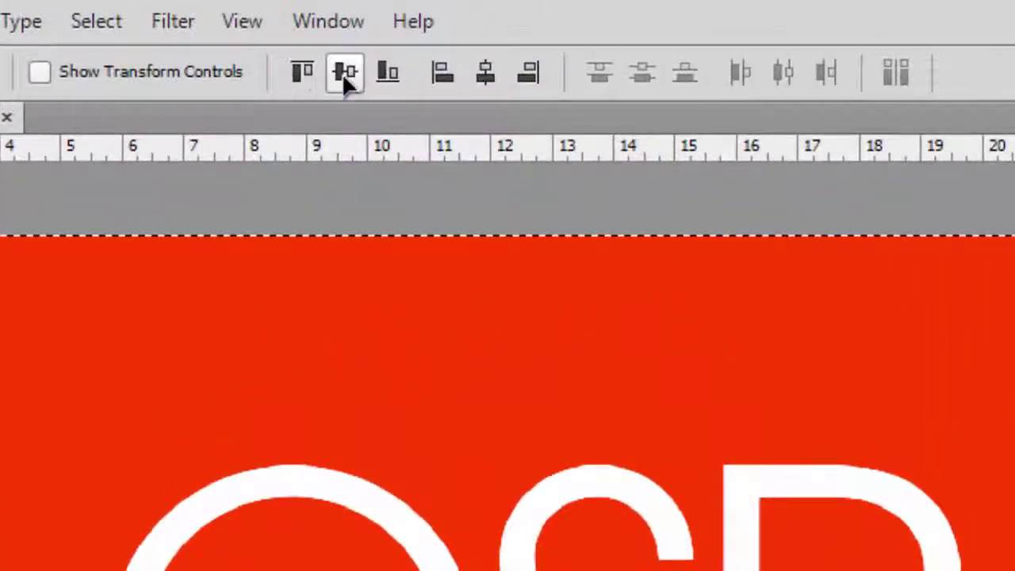
{"action": "left_click", "coordinate": [342, 73]}
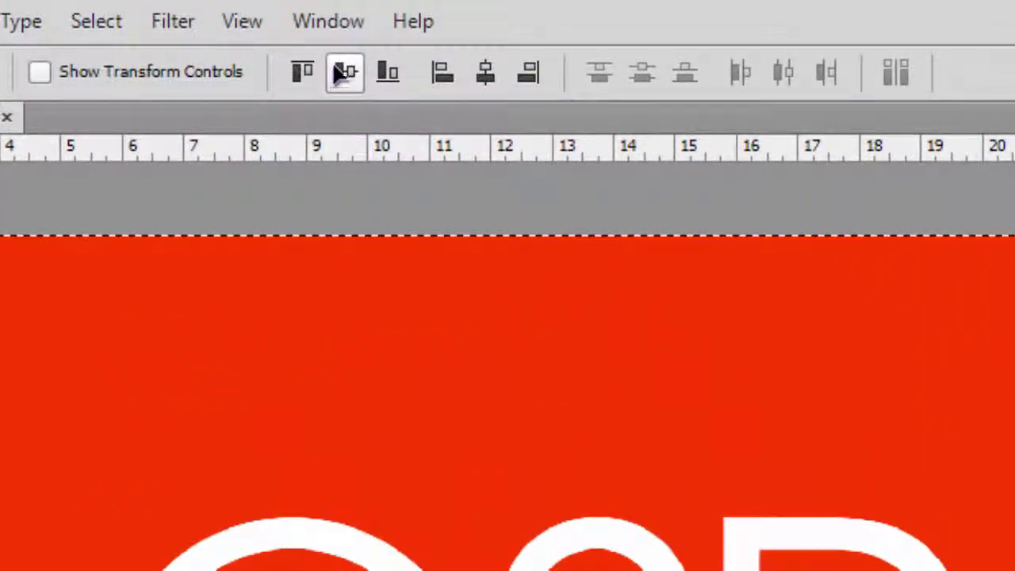
{"action": "left_click", "coordinate": [486, 73]}
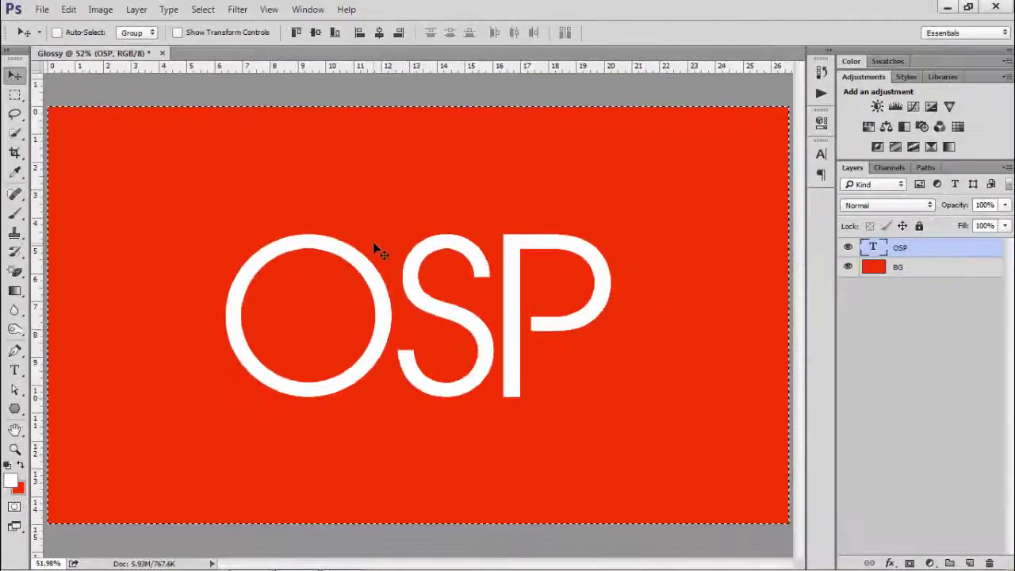
{"action": "key", "text": "ctrl+d"}
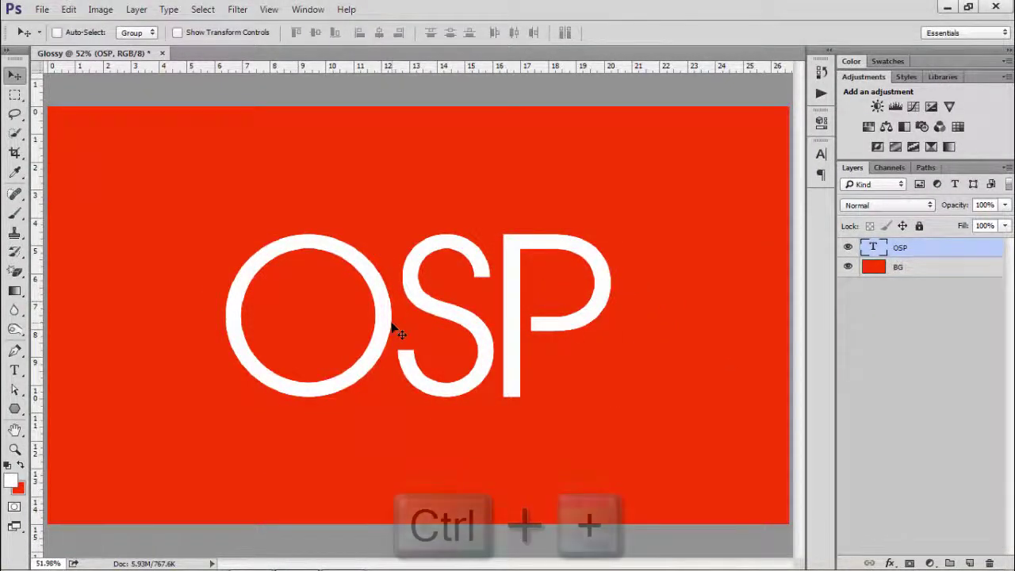
- Duplicate the OSP text layer and give the copy a black Stroke, 28 px in size and positioned Outside
{"action": "key", "text": "ctrl+j"}
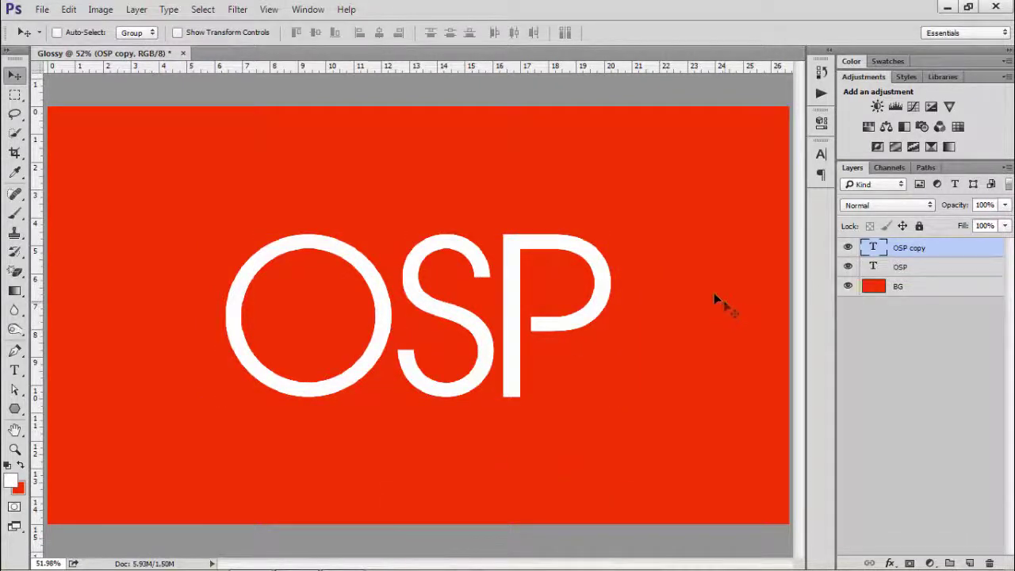
{"action": "left_click", "coordinate": [890, 564]}
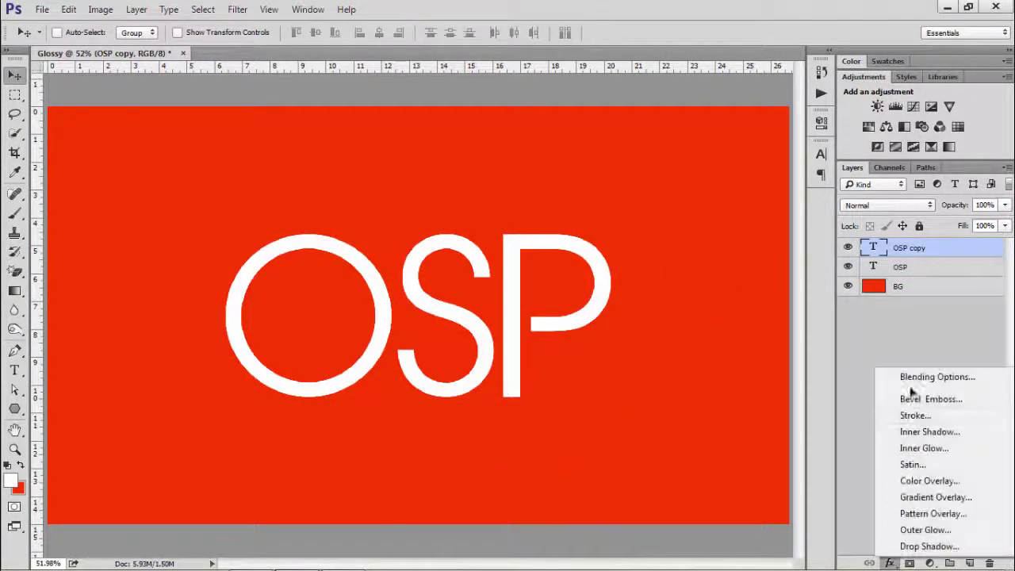
{"action": "left_click", "coordinate": [920, 465]}
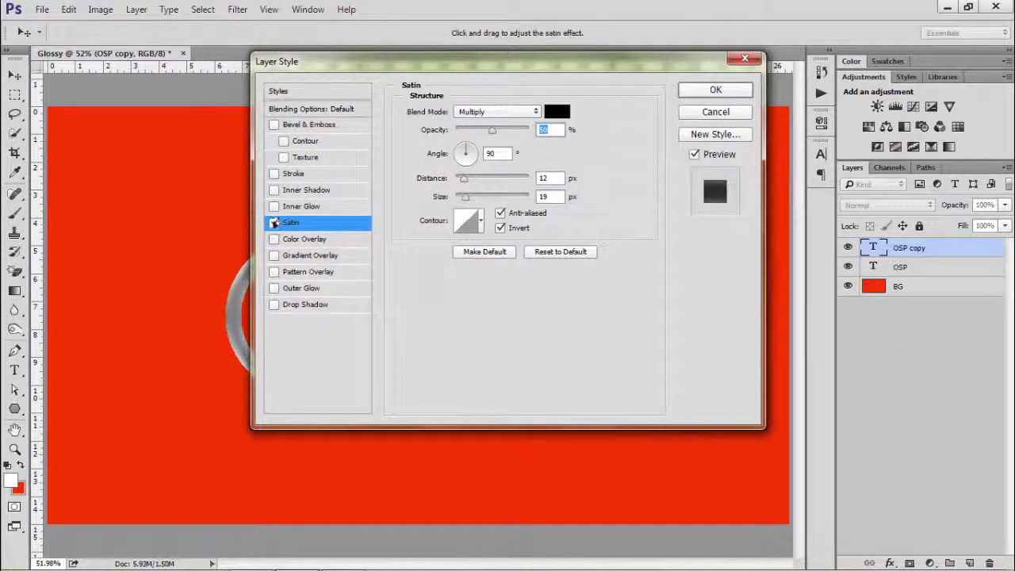
{"action": "left_click", "coordinate": [301, 173]}
{"action": "left_click_drag", "start_coordinate": [476, 61], "coordinate": [749, 74]}
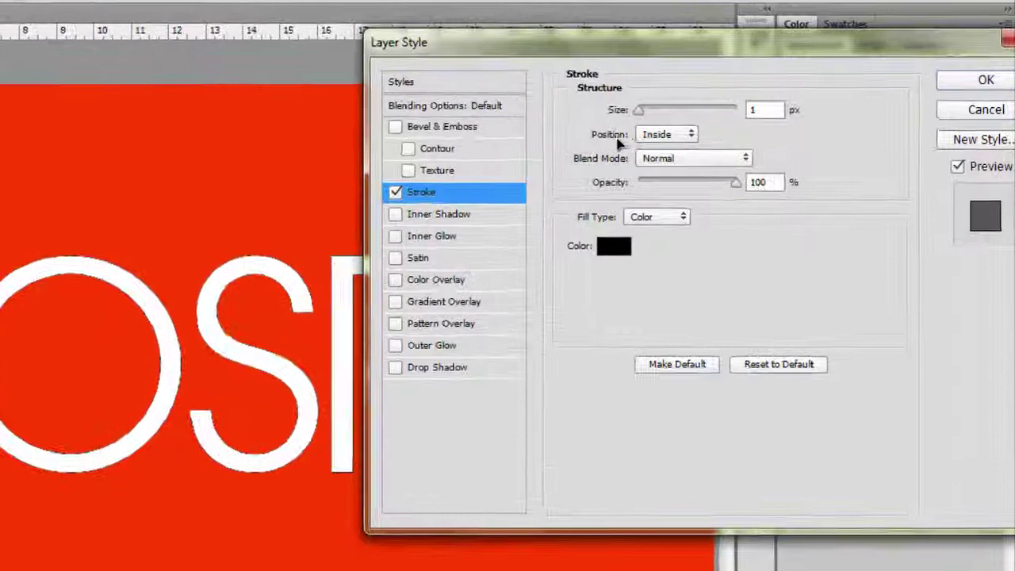
{"action": "left_click", "coordinate": [714, 139]}
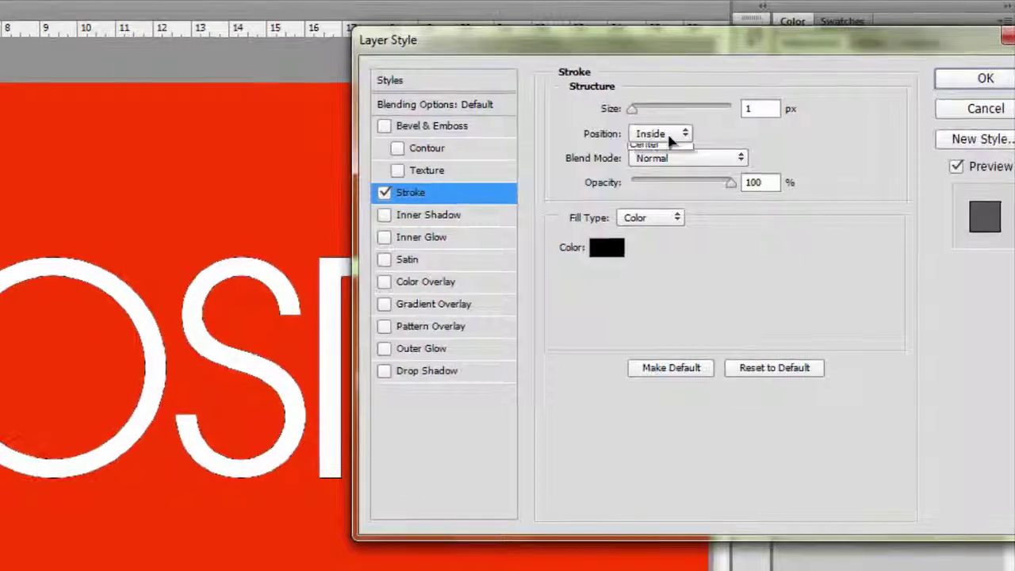
{"action": "left_click", "coordinate": [711, 149]}
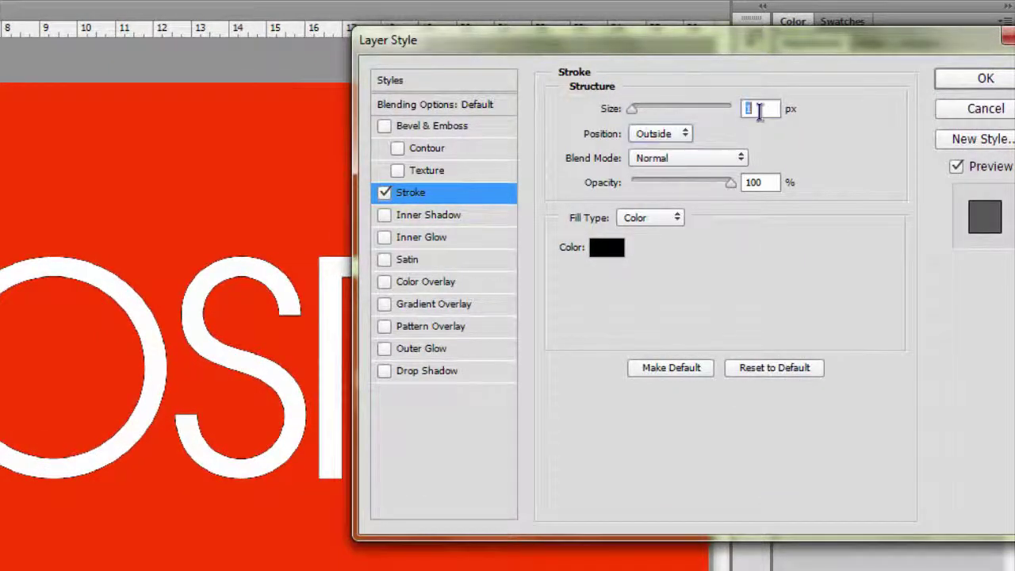
{"action": "type", "text": "28"}
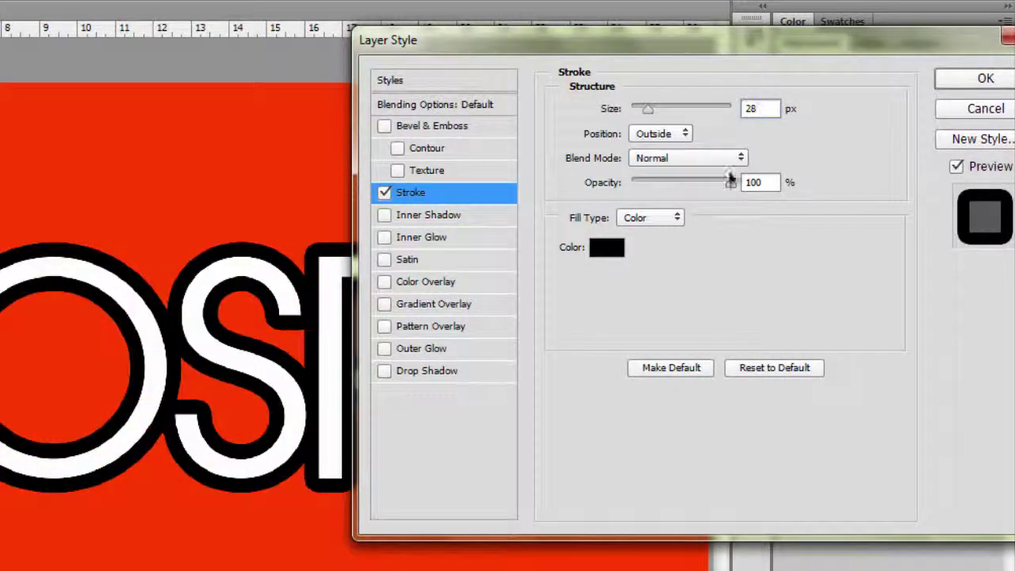
{"action": "key", "text": "Up"}
{"action": "key", "text": "Up"}
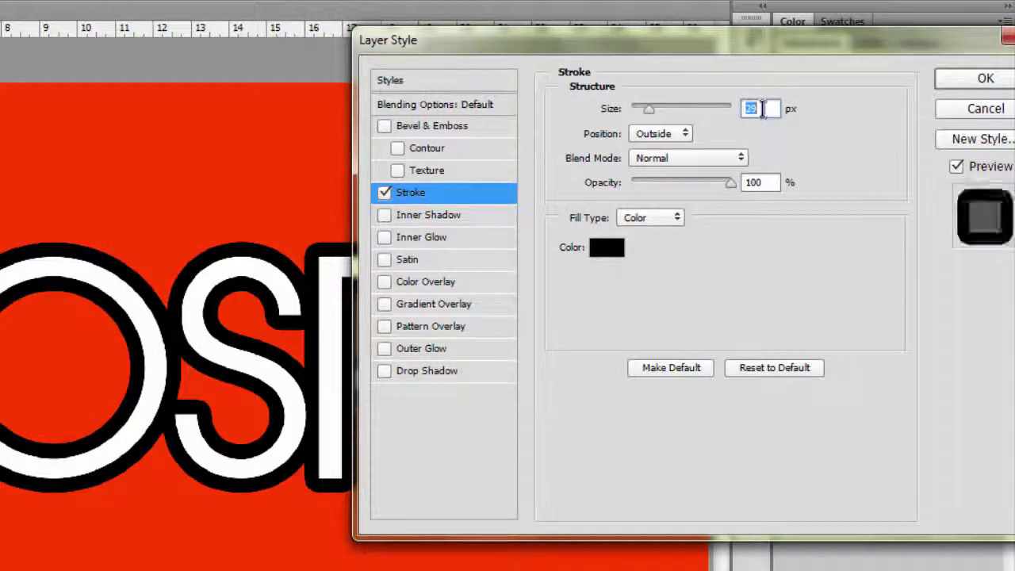
{"action": "key", "text": "Down"}
{"action": "key", "text": "Down"}
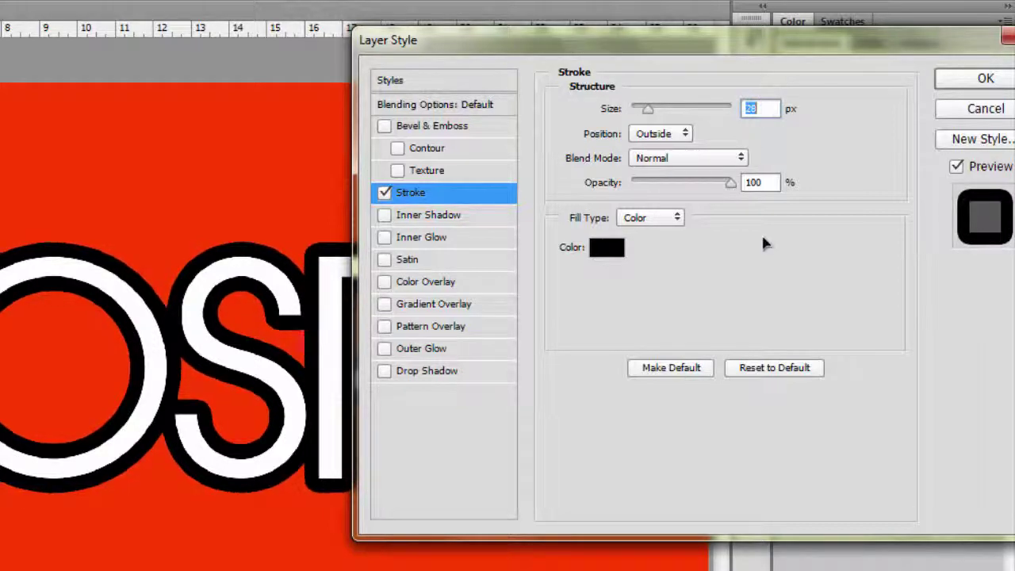
- Add a black Color Overlay in Normal blend mode to the OSP copy and apply the layer style
{"action": "left_click_drag", "start_coordinate": [758, 42], "coordinate": [745, 35]}
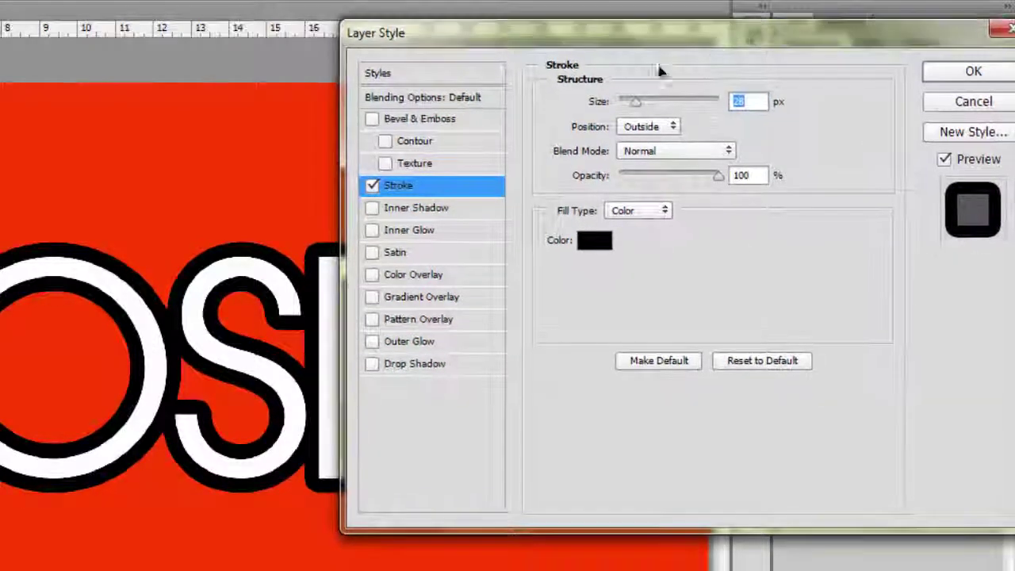
{"action": "left_click", "coordinate": [427, 275]}
{"action": "left_click", "coordinate": [674, 99]}
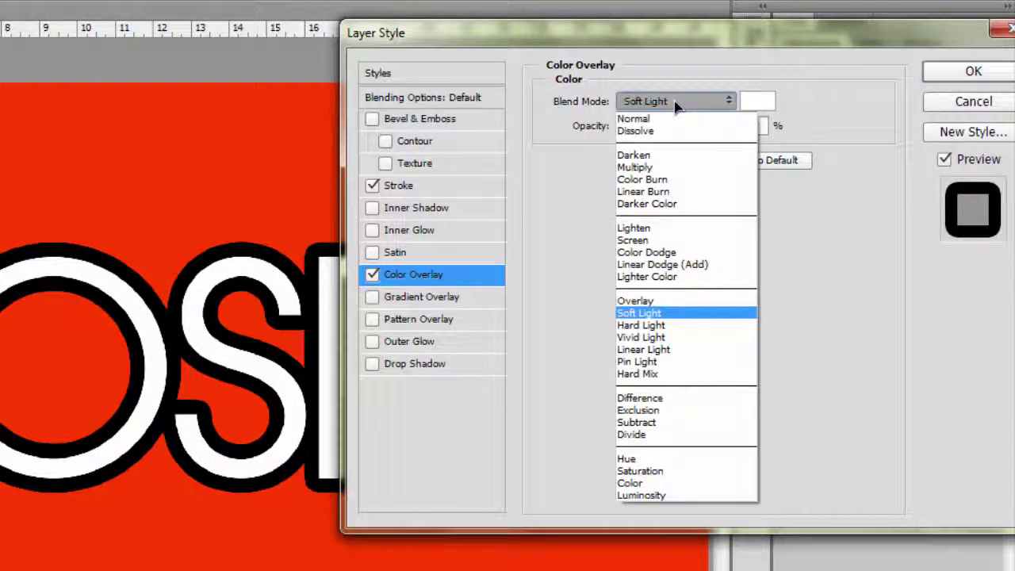
{"action": "left_click", "coordinate": [652, 121]}
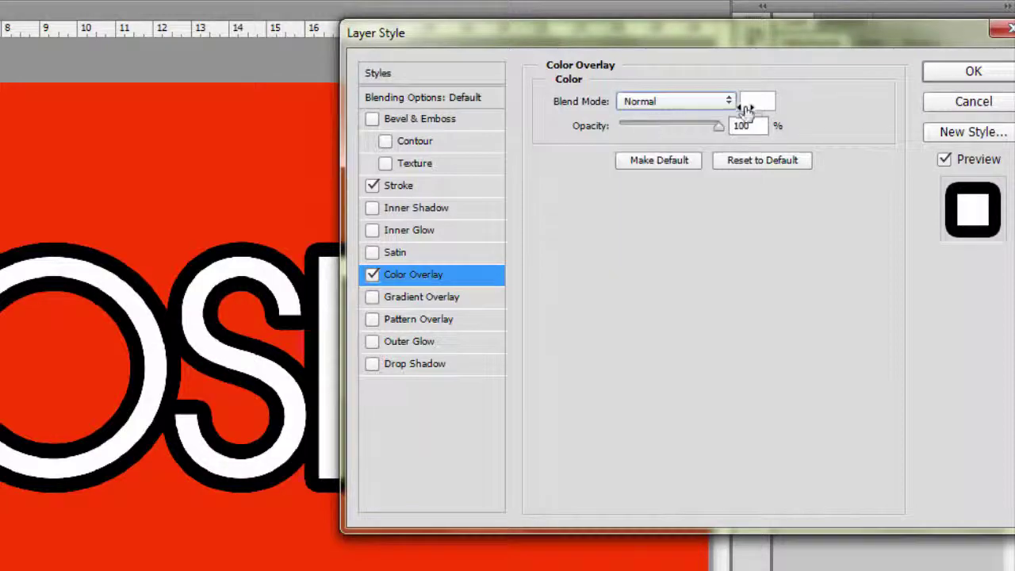
{"action": "left_click", "coordinate": [759, 104]}
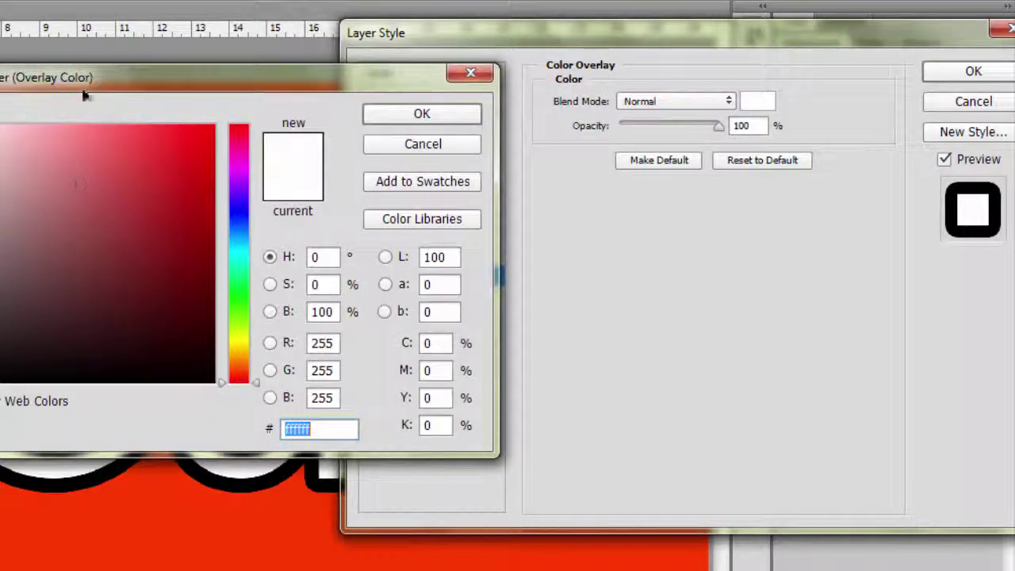
{"action": "left_click_drag", "start_coordinate": [85, 89], "coordinate": [252, 62]}
{"action": "left_click_drag", "start_coordinate": [237, 301], "coordinate": [216, 376]}
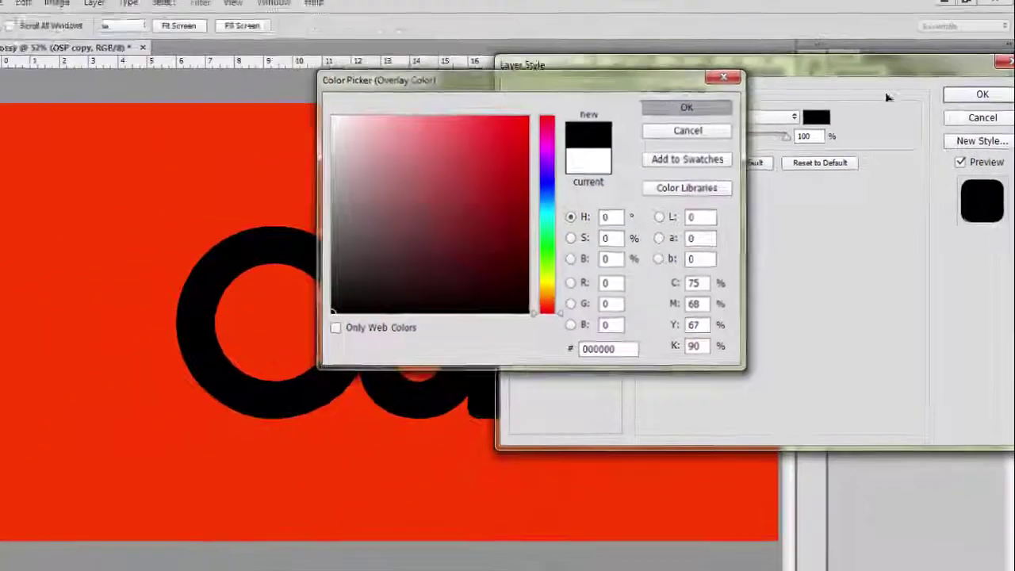
{"action": "left_click", "coordinate": [591, 87]}
{"action": "left_click", "coordinate": [974, 71]}
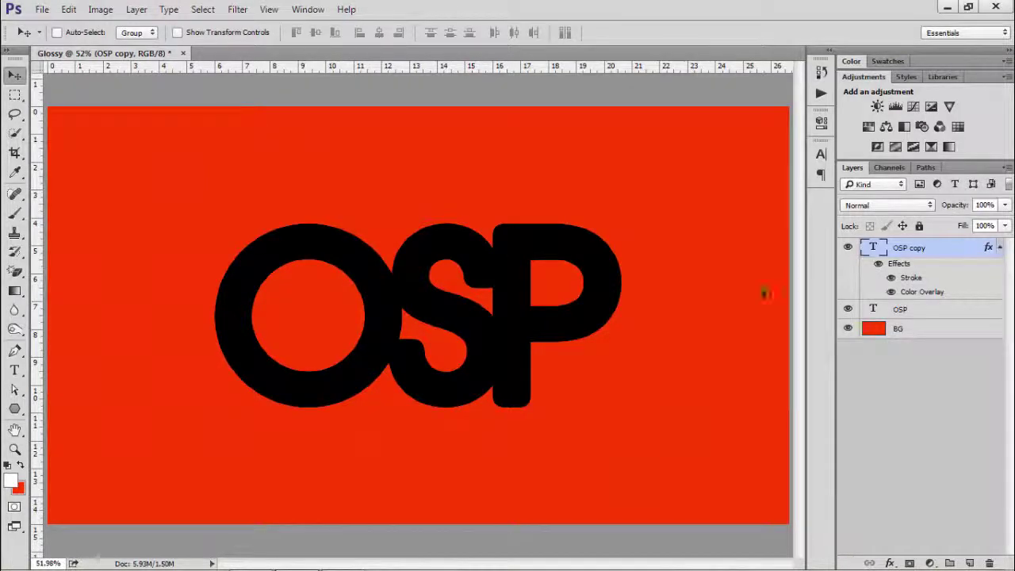
- Collapse the effects of the OSP copy and rasterize both its type and its layer style
{"action": "left_click", "coordinate": [1001, 248]}
{"action": "right_click", "coordinate": [939, 256]}
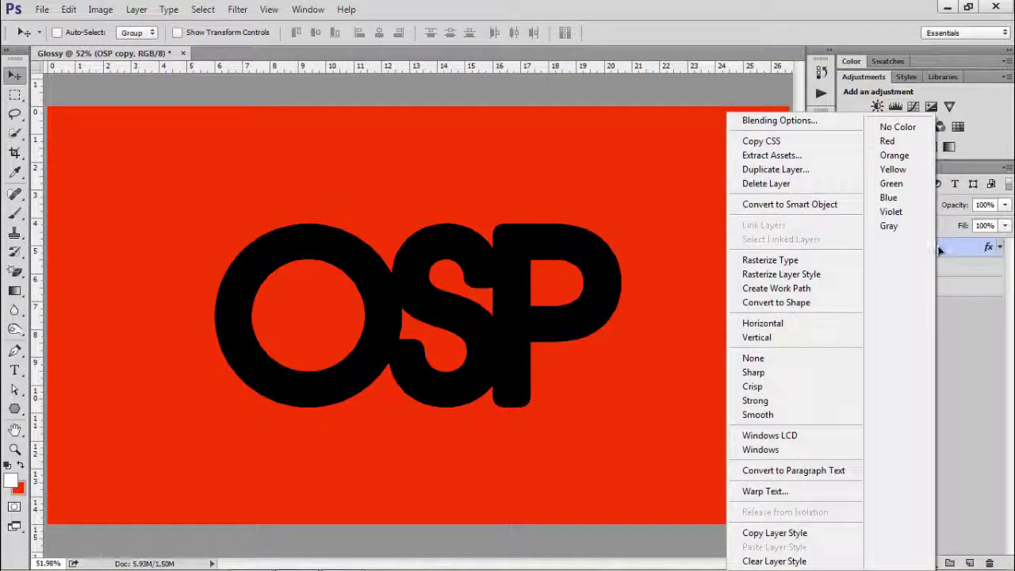
{"action": "left_click", "coordinate": [774, 264]}
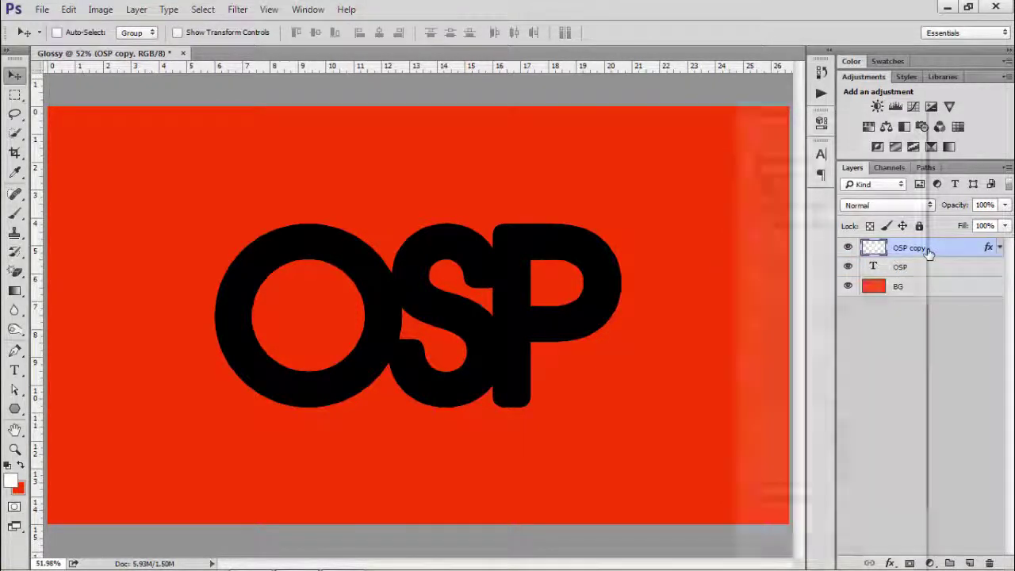
{"action": "right_click", "coordinate": [929, 253]}
{"action": "left_click", "coordinate": [785, 260]}
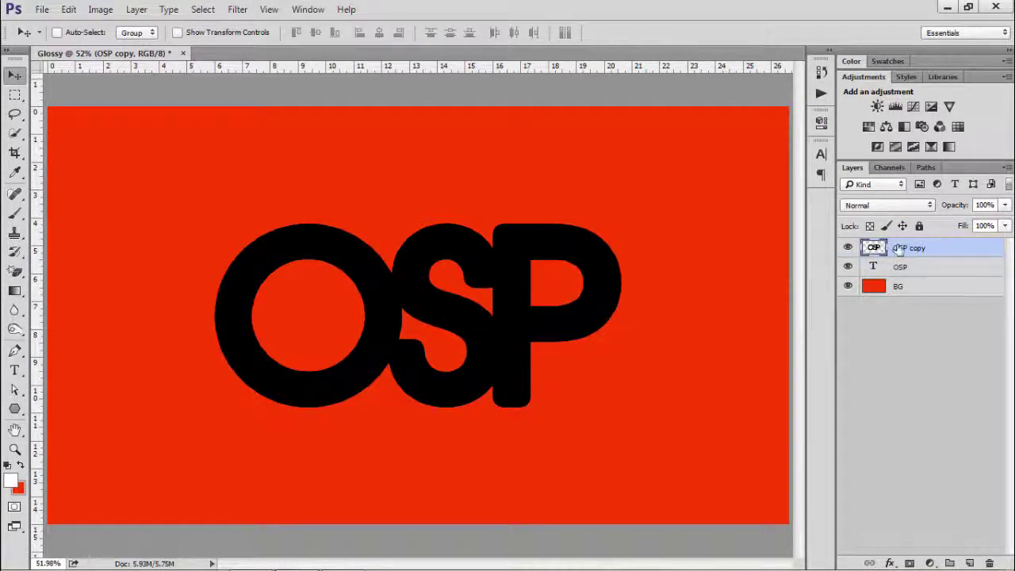
- Duplicate the rasterized OSP copy and add a Gradient Overlay whose starting color stop is black
{"action": "key", "text": "ctrl+j"}
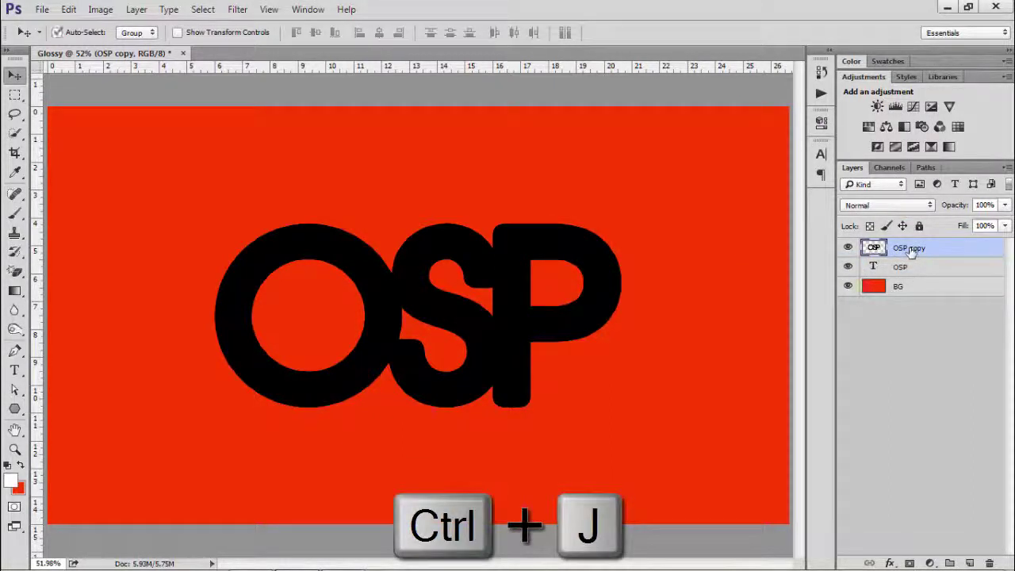
{"action": "left_click", "coordinate": [890, 563]}
{"action": "left_click", "coordinate": [921, 504]}
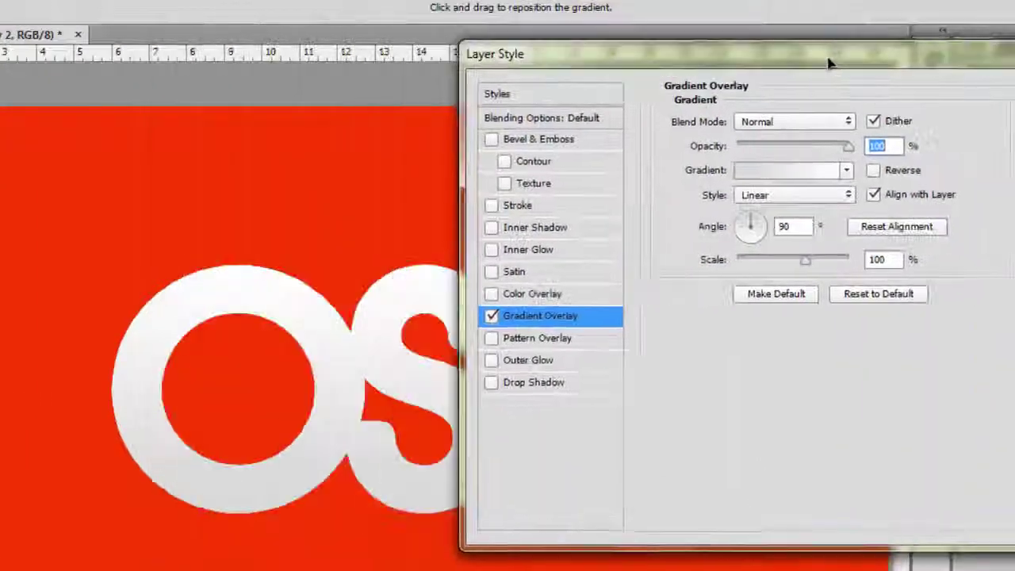
{"action": "left_click_drag", "start_coordinate": [829, 61], "coordinate": [834, 61]}
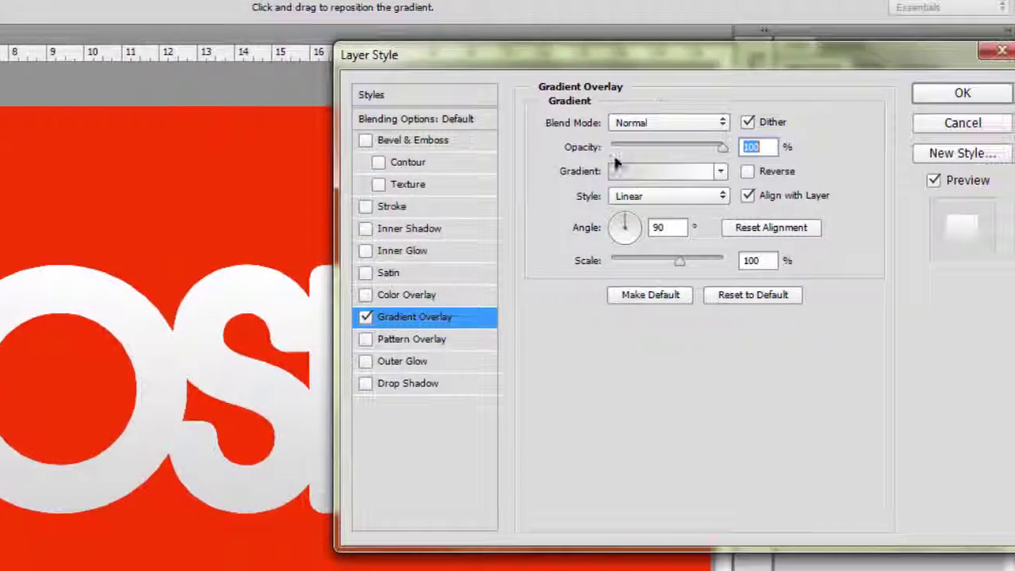
{"action": "left_click", "coordinate": [650, 176]}
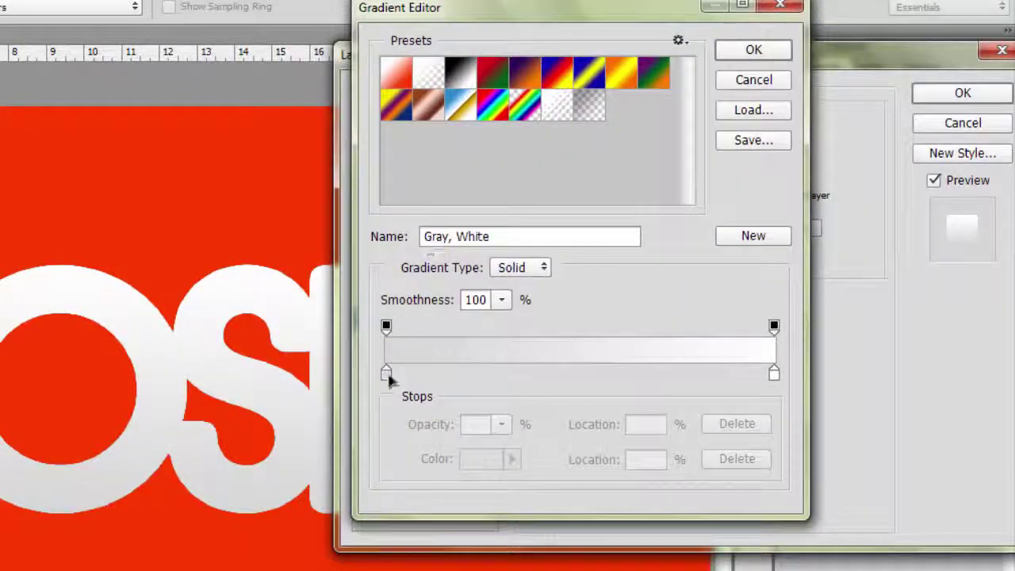
{"action": "double_click", "coordinate": [386, 378]}
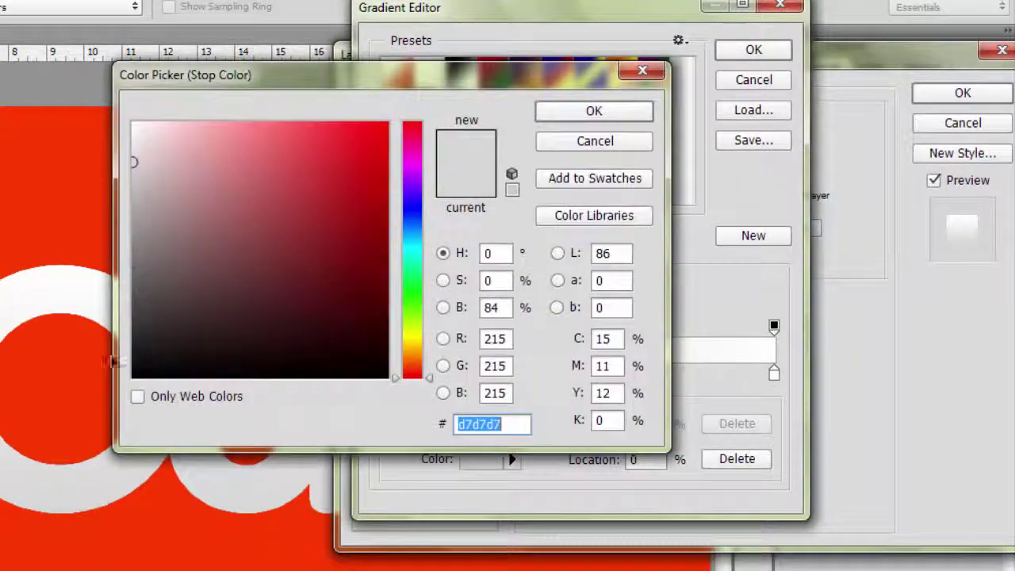
{"action": "left_click_drag", "start_coordinate": [189, 304], "coordinate": [128, 382]}
{"action": "left_click", "coordinate": [561, 118]}
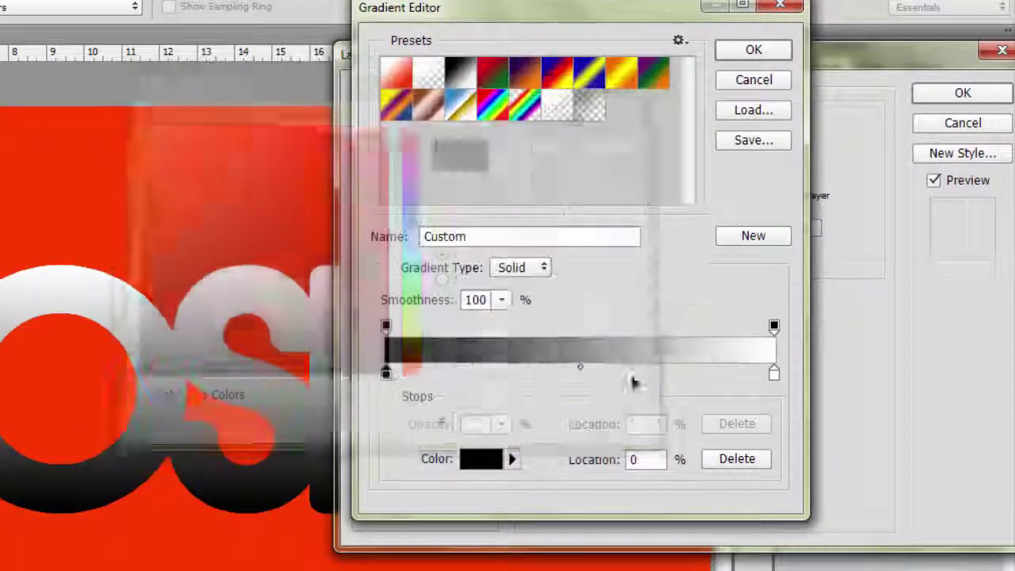
- Set the gradient's end color stop to a gray of 50% brightness (808080) and apply the Gradient Overlay
{"action": "double_click", "coordinate": [774, 372]}
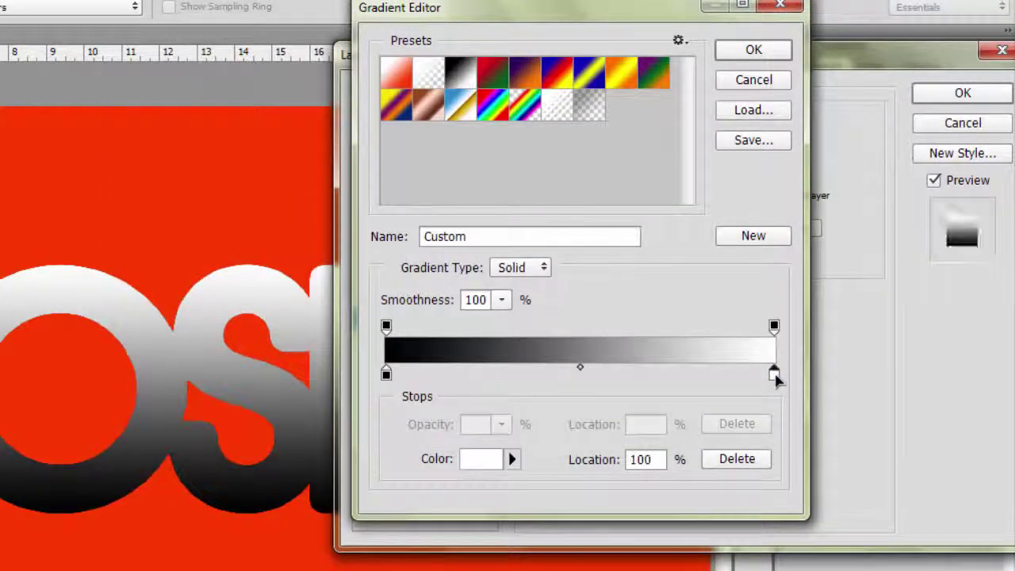
{"action": "double_click", "coordinate": [498, 308]}
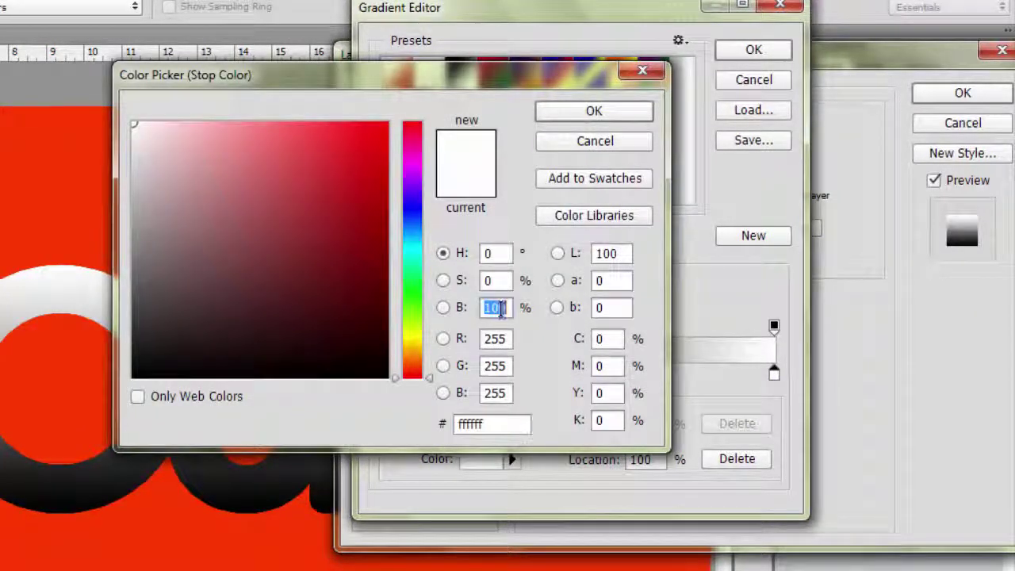
{"action": "type", "text": "25"}
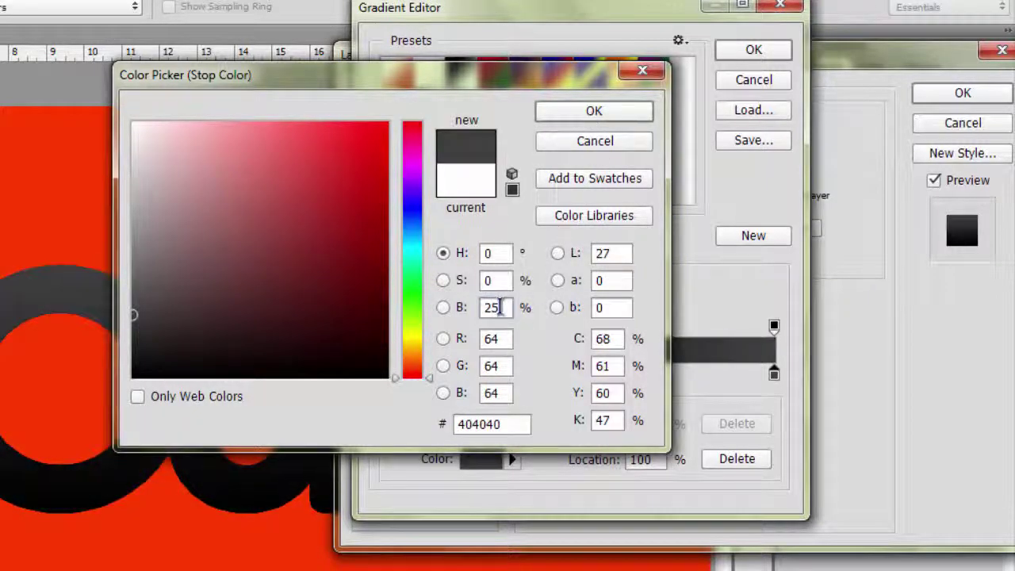
{"action": "type", "text": "50"}
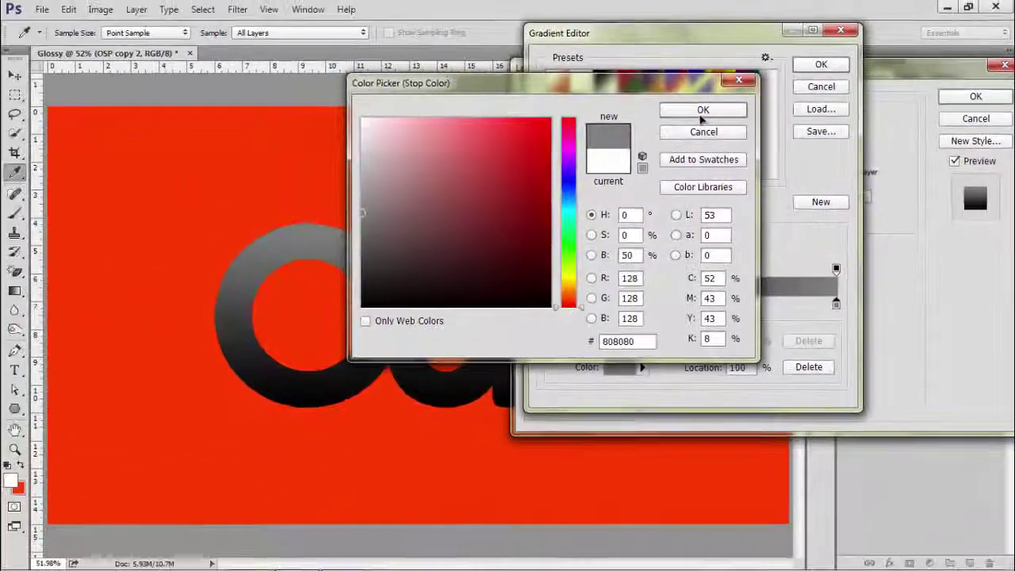
{"action": "left_click", "coordinate": [595, 115]}
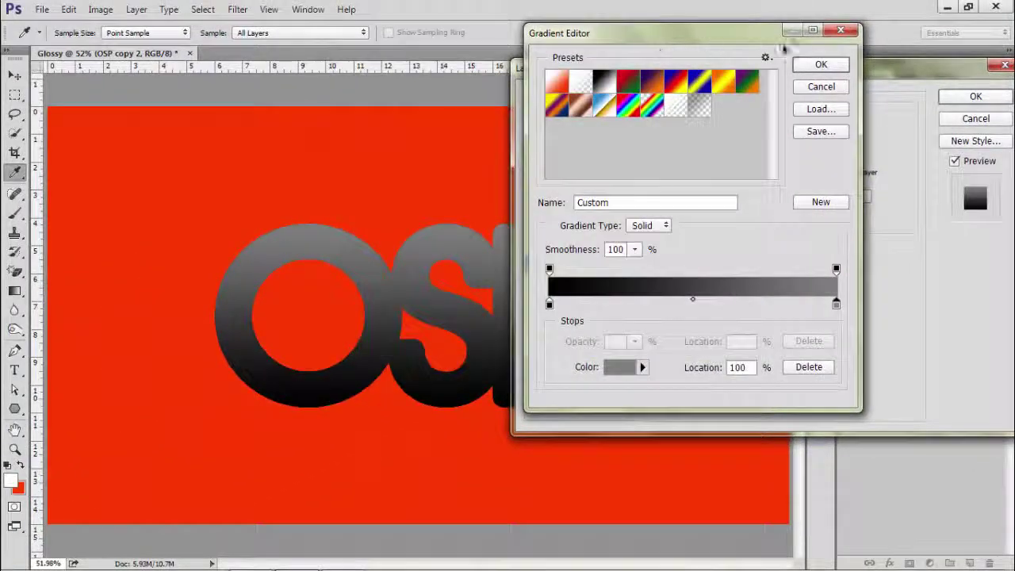
{"action": "left_click", "coordinate": [821, 65]}
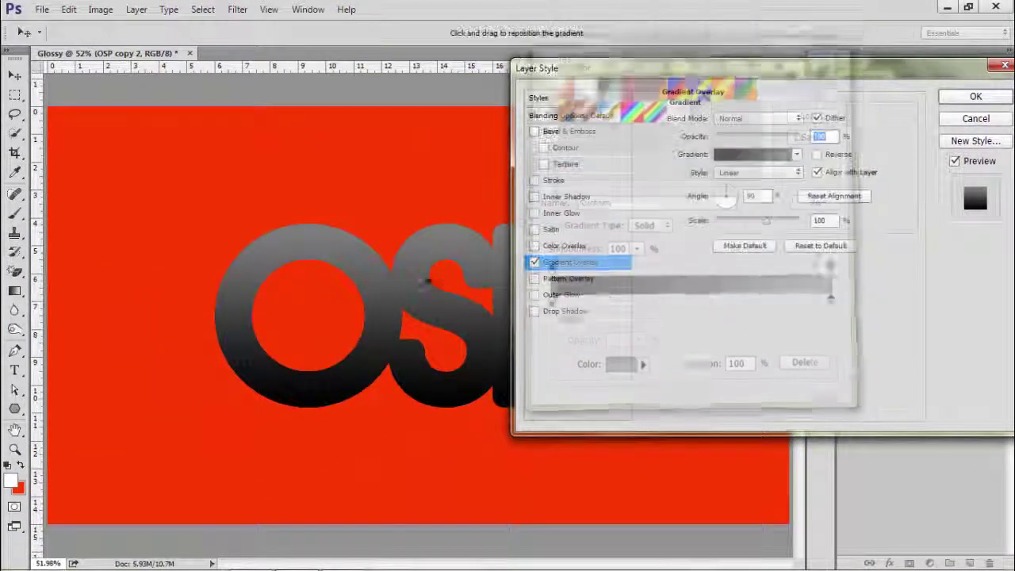
{"action": "left_click_drag", "start_coordinate": [388, 317], "coordinate": [390, 322]}
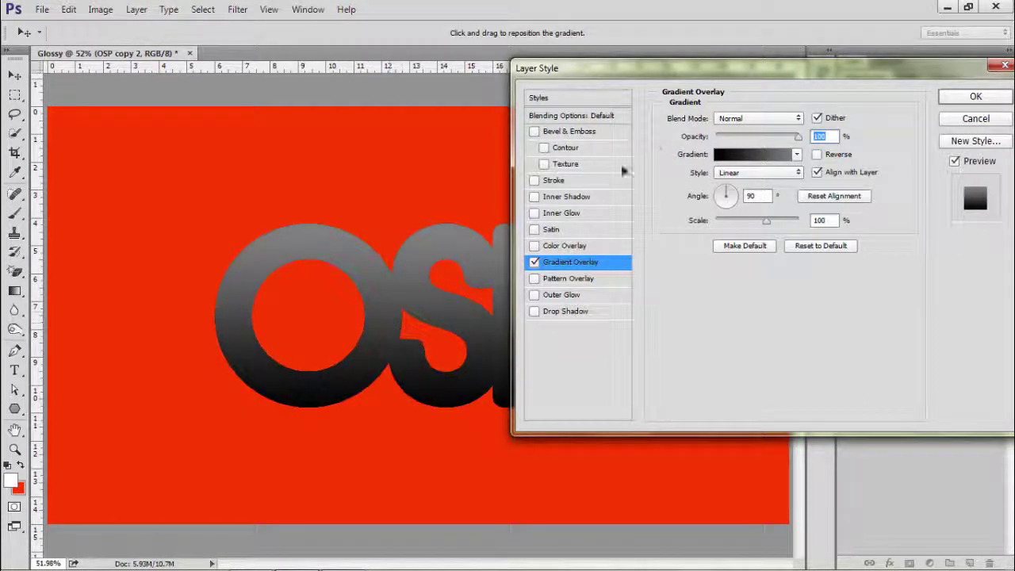
{"action": "left_click_drag", "start_coordinate": [742, 76], "coordinate": [762, 79]}
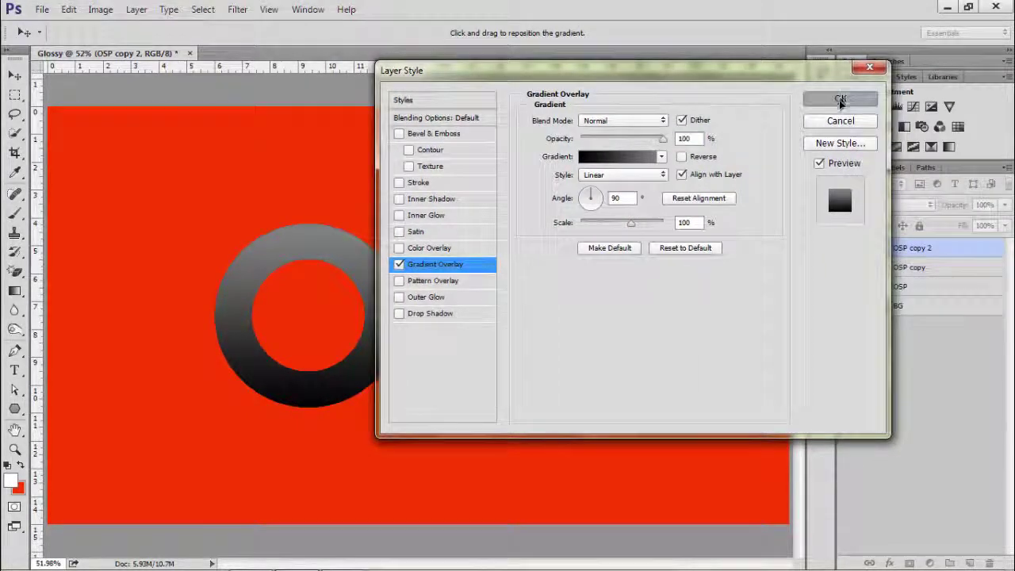
{"action": "left_click", "coordinate": [843, 100]}
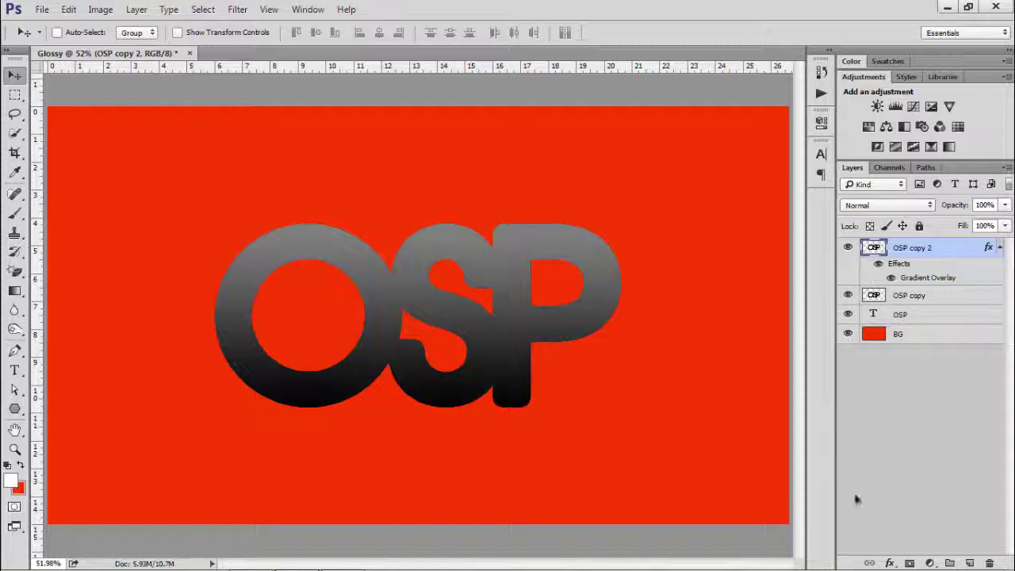
- Add a Stroke to OSP copy 2 with a size of 3 px and its position set to Outside
{"action": "left_click", "coordinate": [891, 563]}
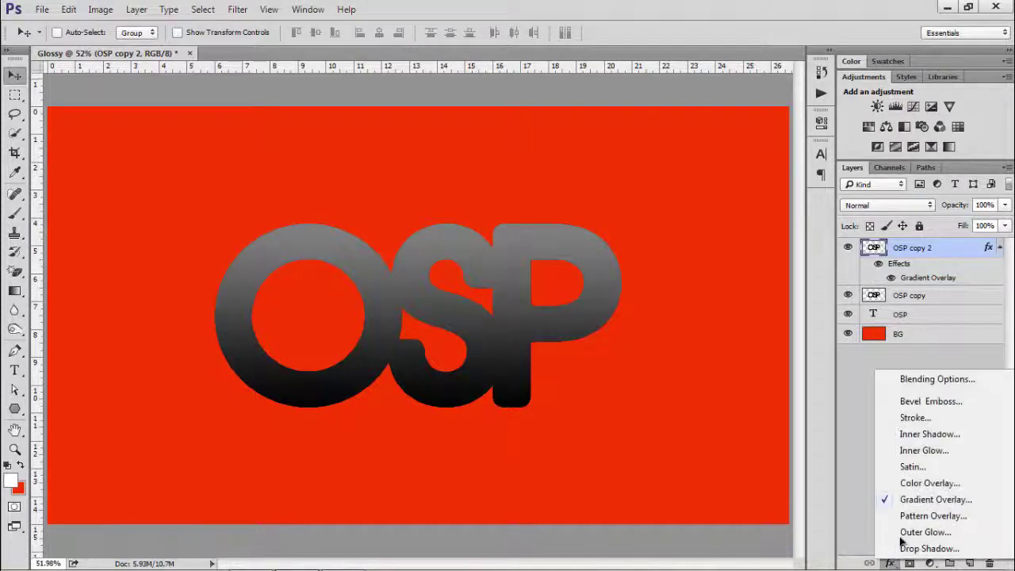
{"action": "left_click", "coordinate": [925, 418]}
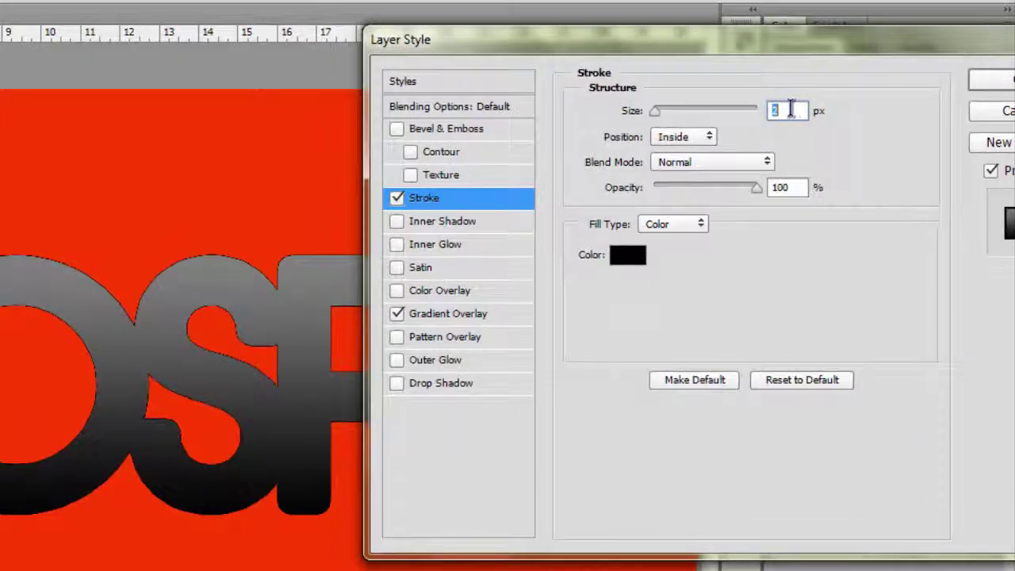
{"action": "left_click", "coordinate": [670, 137]}
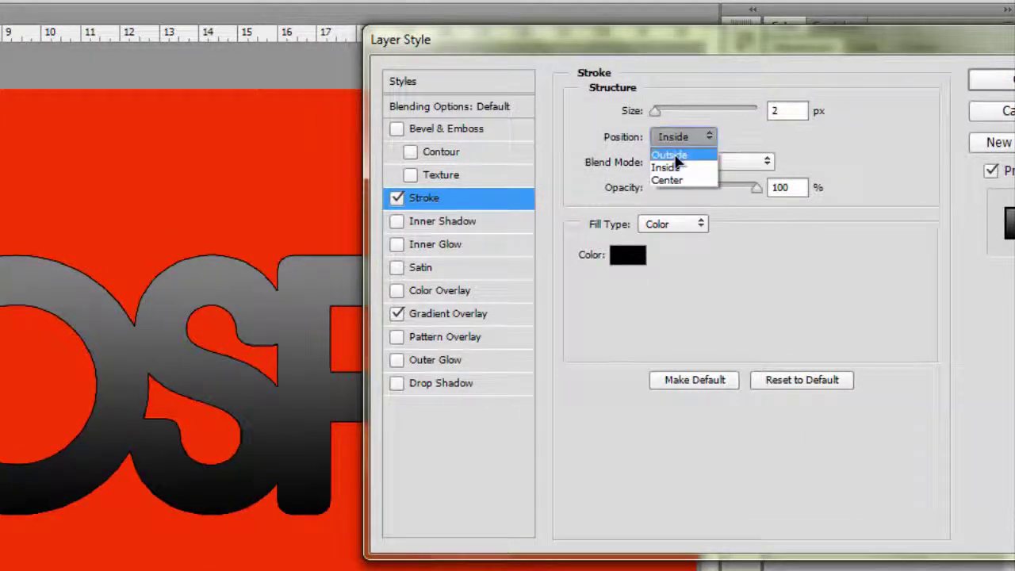
{"action": "left_click", "coordinate": [673, 155]}
{"action": "double_click", "coordinate": [789, 110]}
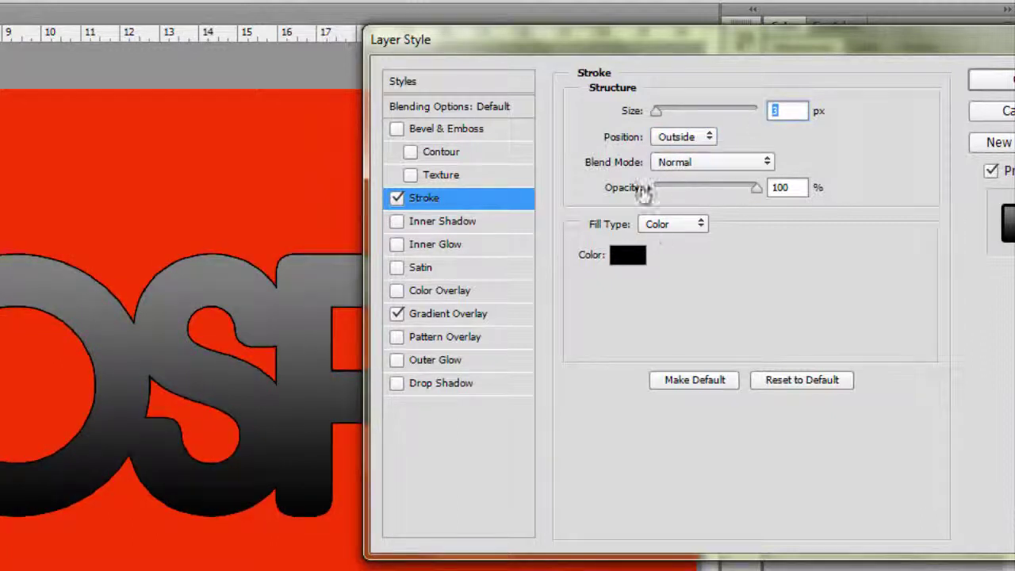
- Change the stroke's fill type to Gradient and set the gradient's starting color stop to a gray of 25% brightness (404040)
{"action": "left_click", "coordinate": [674, 223]}
{"action": "left_click", "coordinate": [665, 251]}
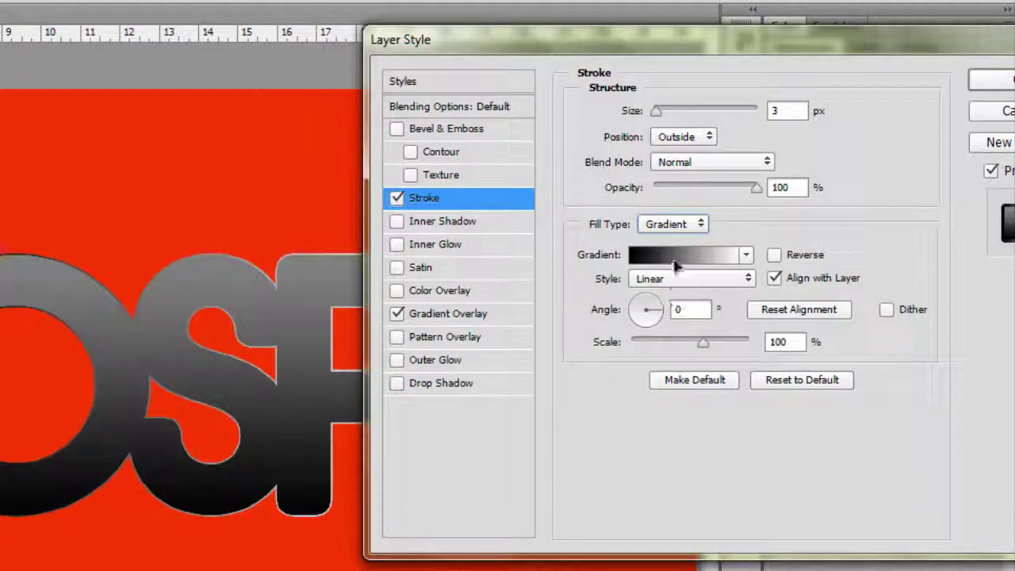
{"action": "left_click", "coordinate": [686, 255]}
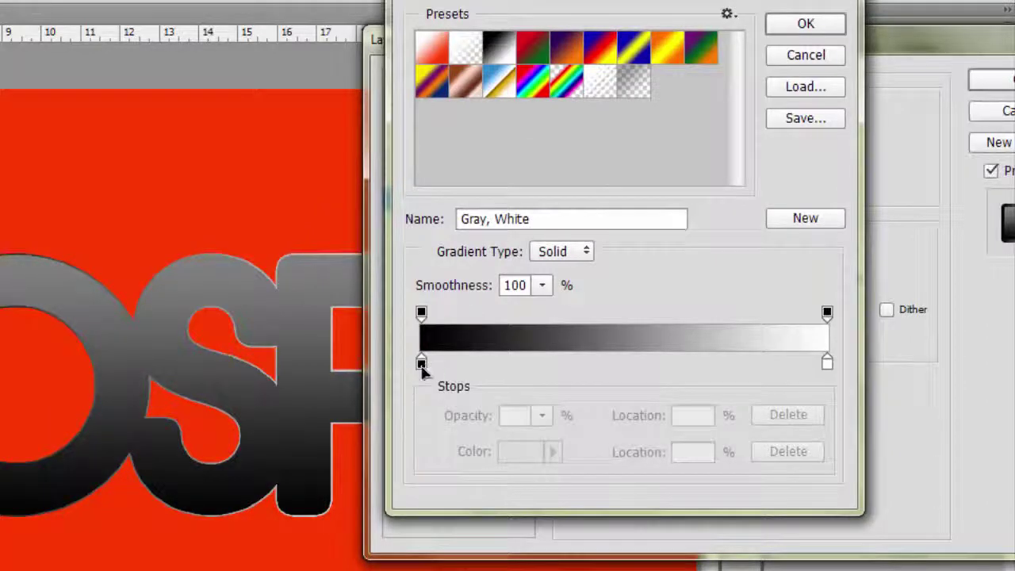
{"action": "double_click", "coordinate": [421, 363]}
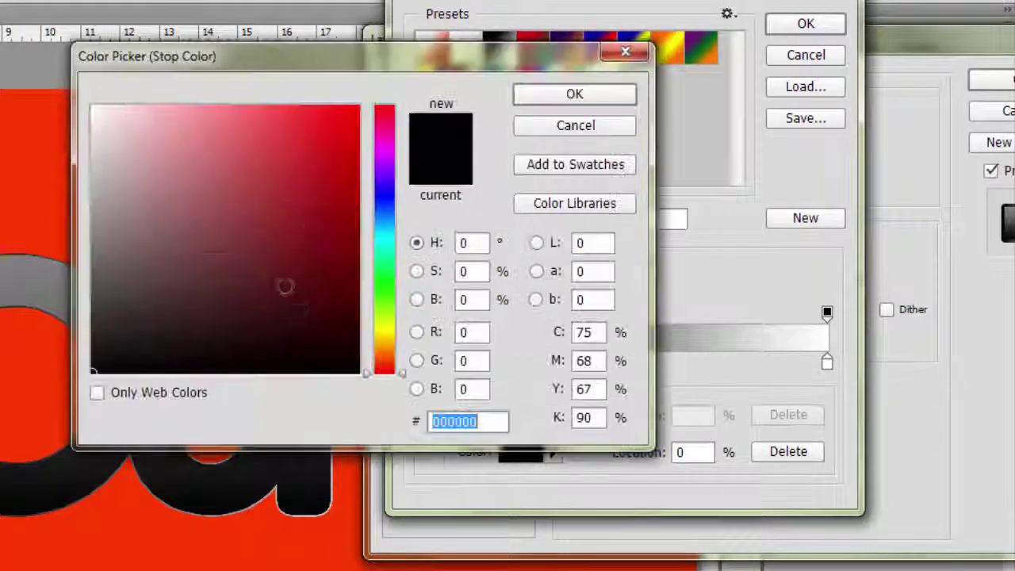
{"action": "left_click", "coordinate": [480, 307]}
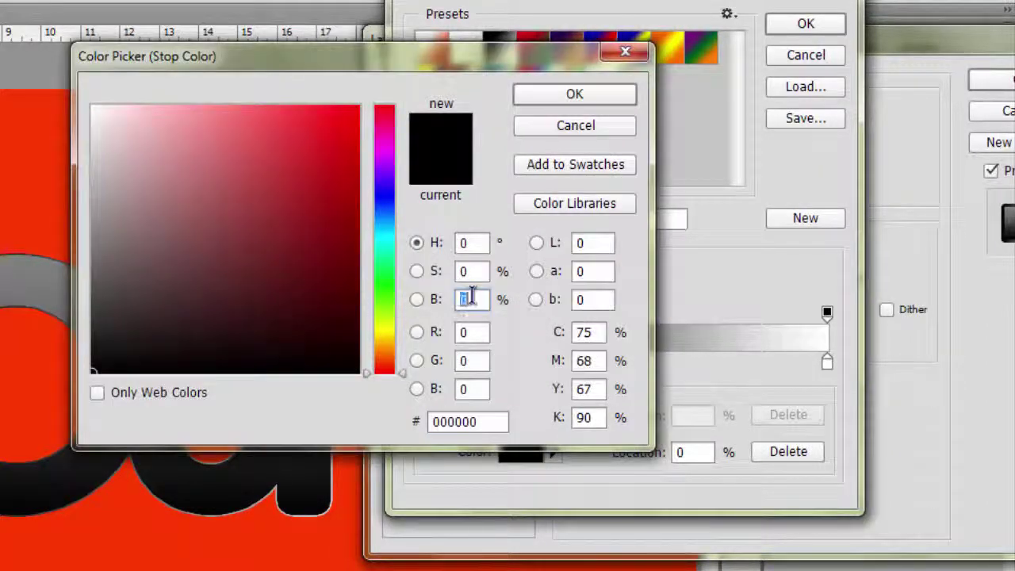
{"action": "type", "text": "25"}
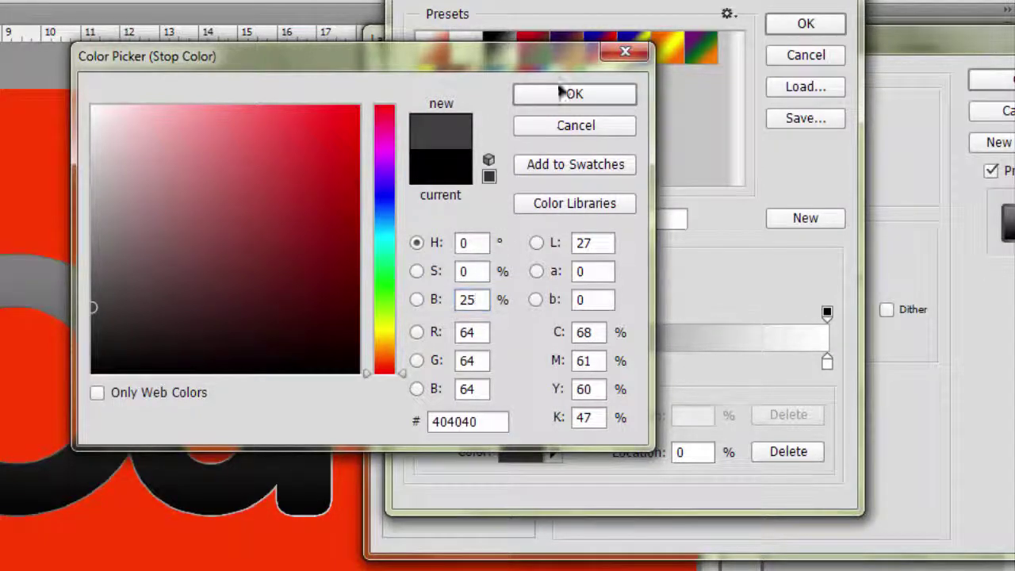
{"action": "left_click", "coordinate": [574, 94]}
{"action": "left_click", "coordinate": [774, 26]}
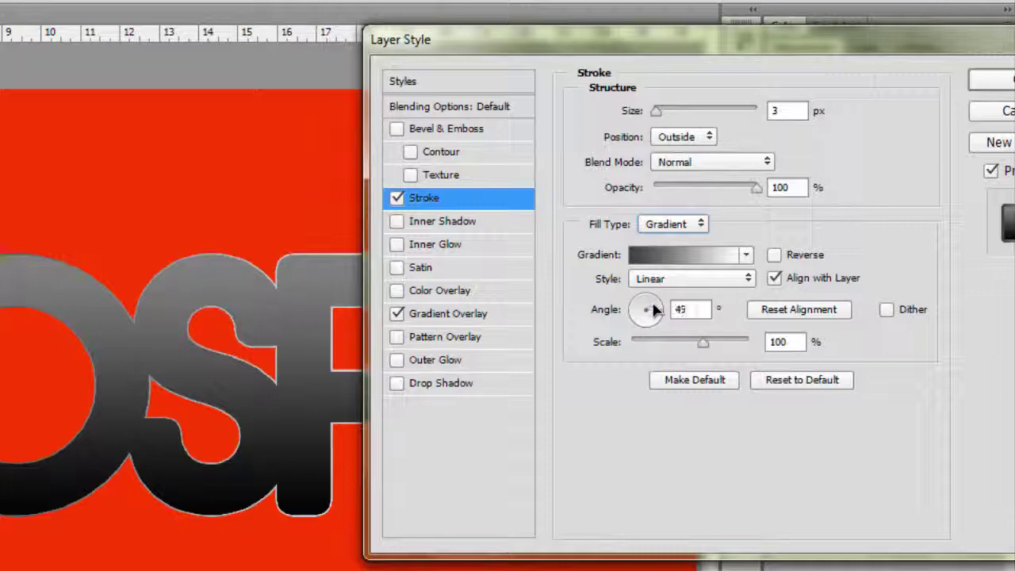
- Set the stroke gradient's angle to 90° and apply the layer style
{"action": "left_click_drag", "start_coordinate": [652, 309], "coordinate": [645, 266]}
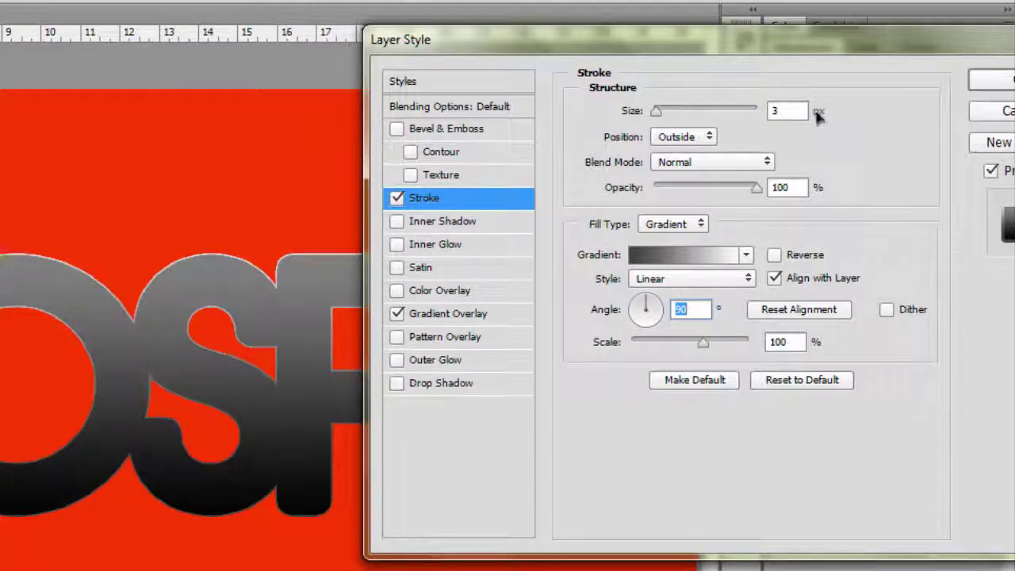
{"action": "left_click_drag", "start_coordinate": [897, 42], "coordinate": [724, 47]}
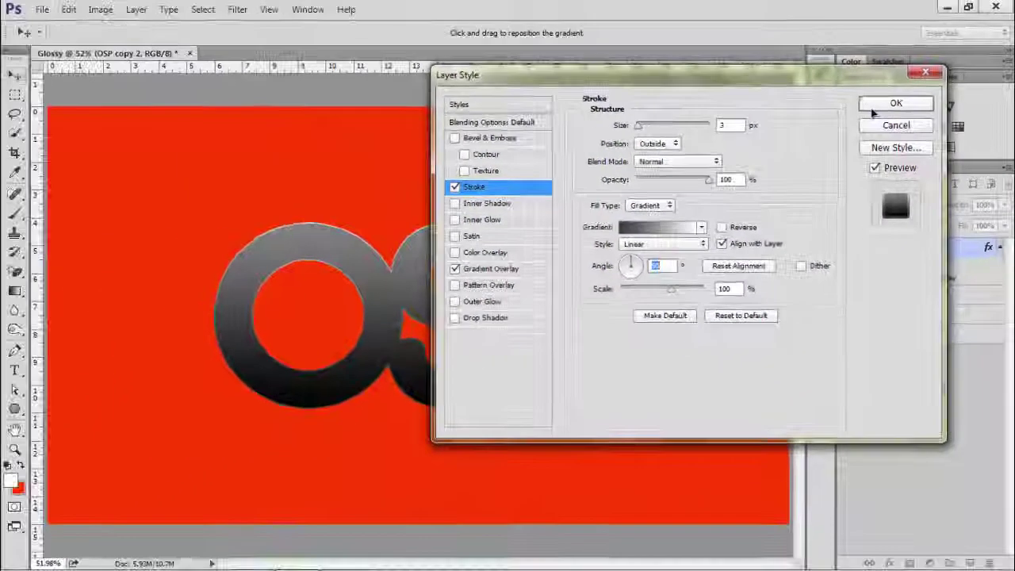
{"action": "left_click", "coordinate": [848, 84]}
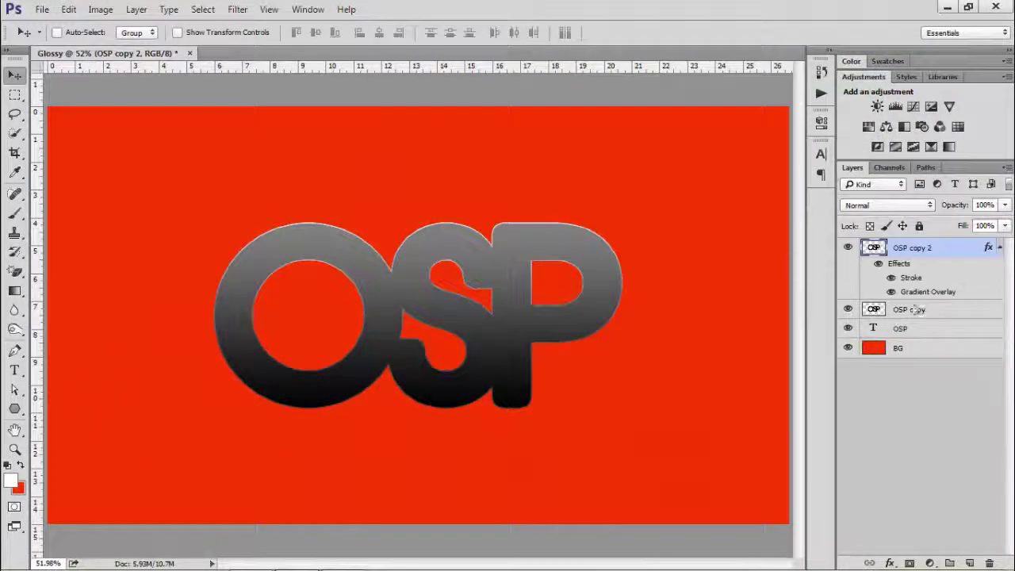
- Collapse the effects of OSP copy 2, cut the original OSP text's outline out of that layer, and deselect
{"action": "left_click", "coordinate": [999, 248]}
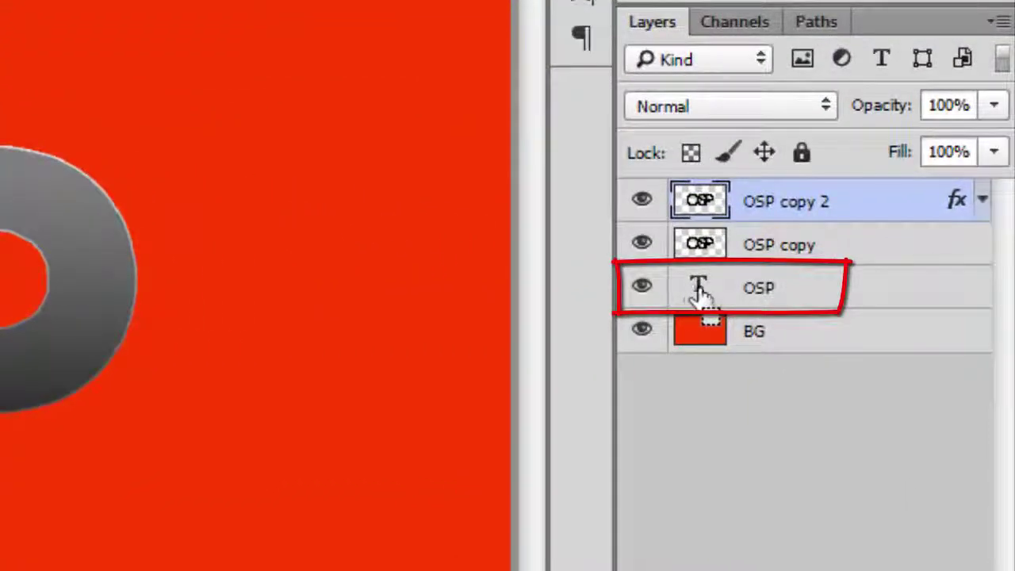
{"action": "left_click", "coordinate": [699, 294], "text": "ctrl"}
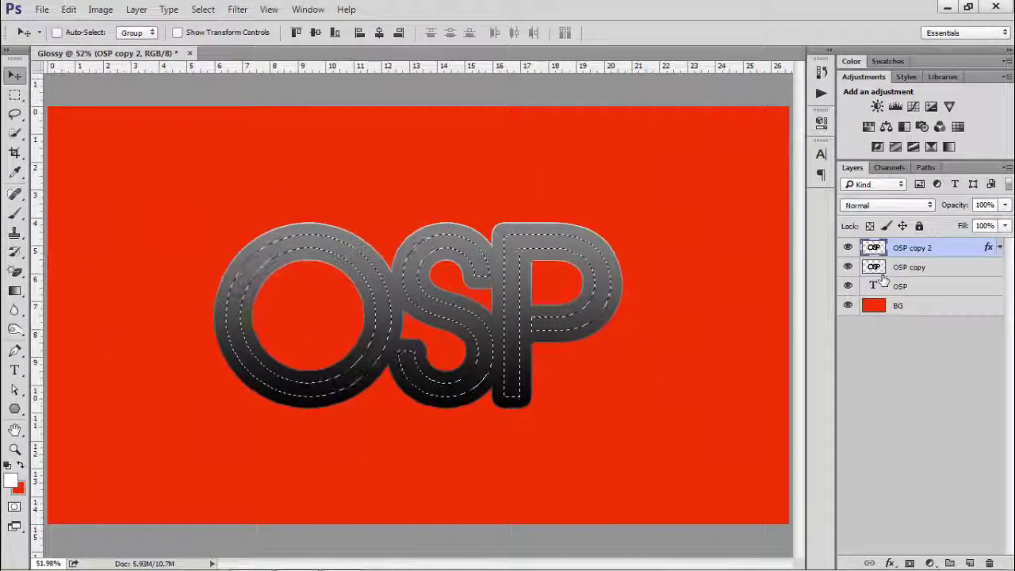
{"action": "key", "text": "Delete"}
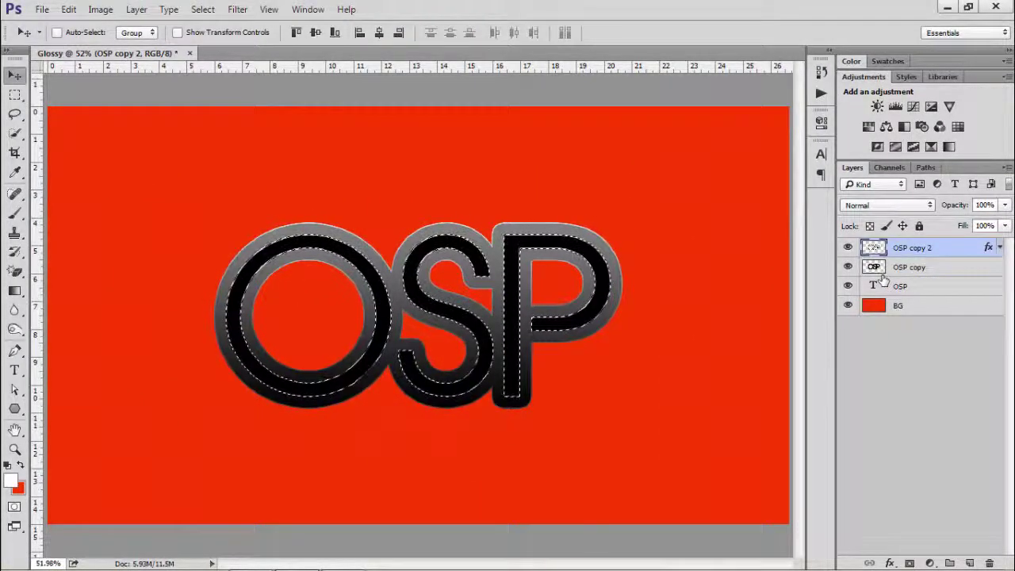
{"action": "key", "text": "ctrl+d"}
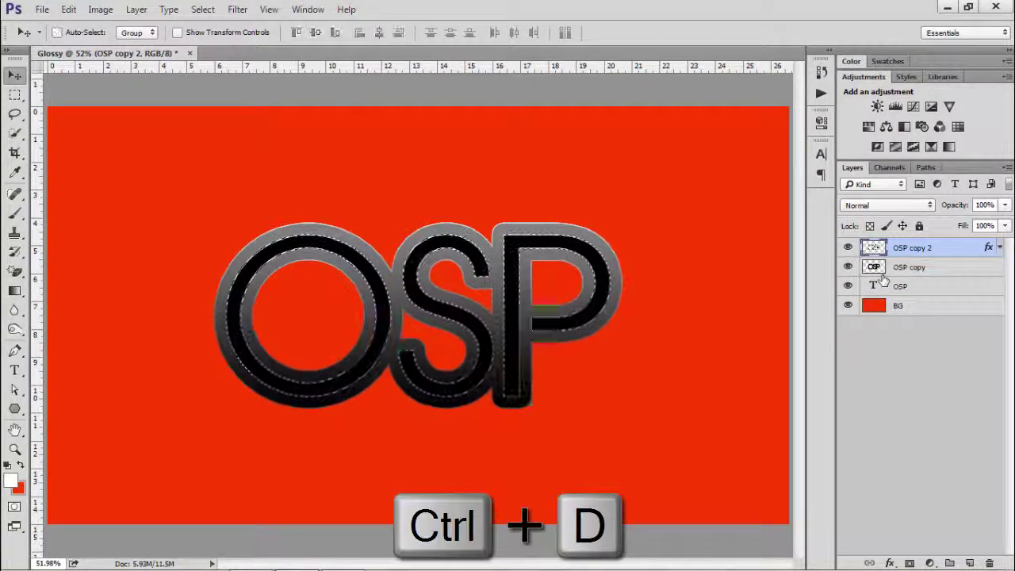
- Duplicate the OSP copy layer and nudge the duplicate and its original slightly downward together
{"action": "left_click", "coordinate": [932, 268]}
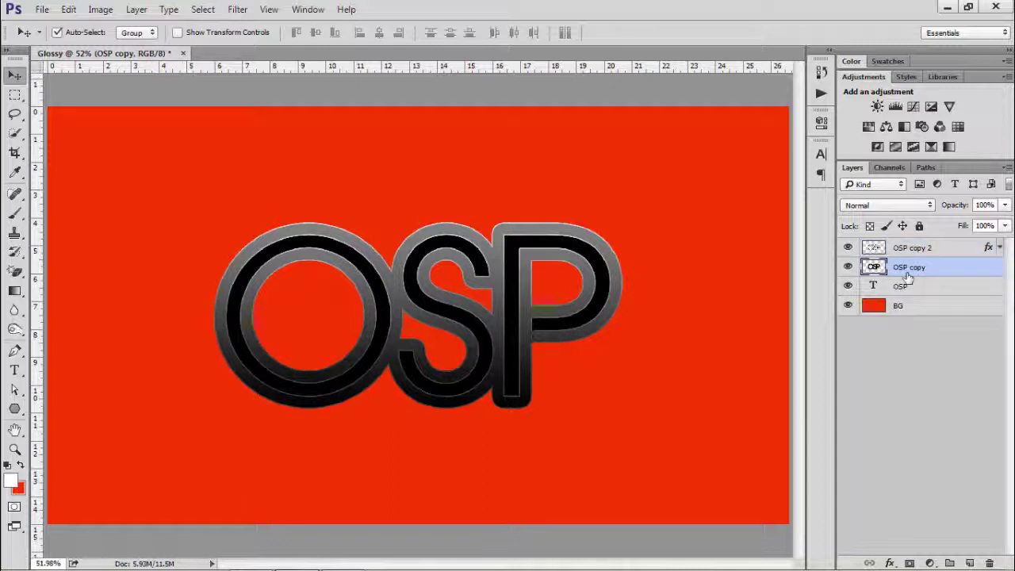
{"action": "key", "text": "ctrl+j"}
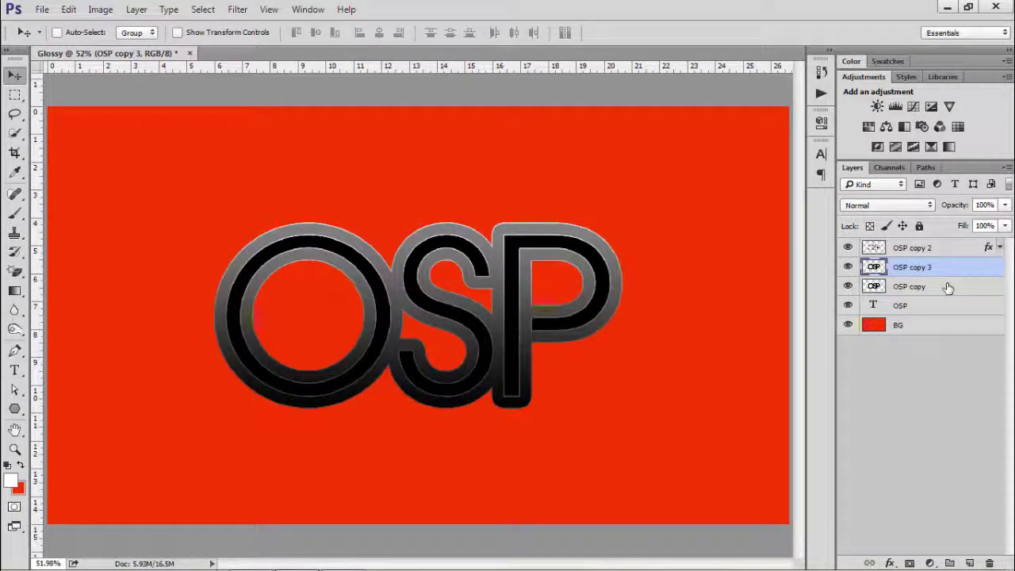
{"action": "left_click", "coordinate": [949, 287], "text": "shift"}
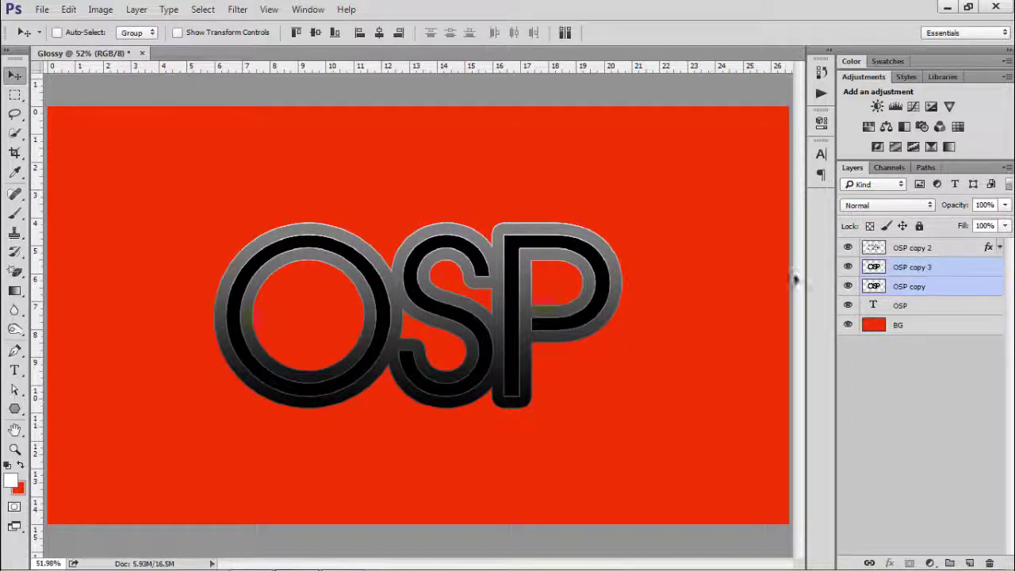
{"action": "key", "text": "Down"}
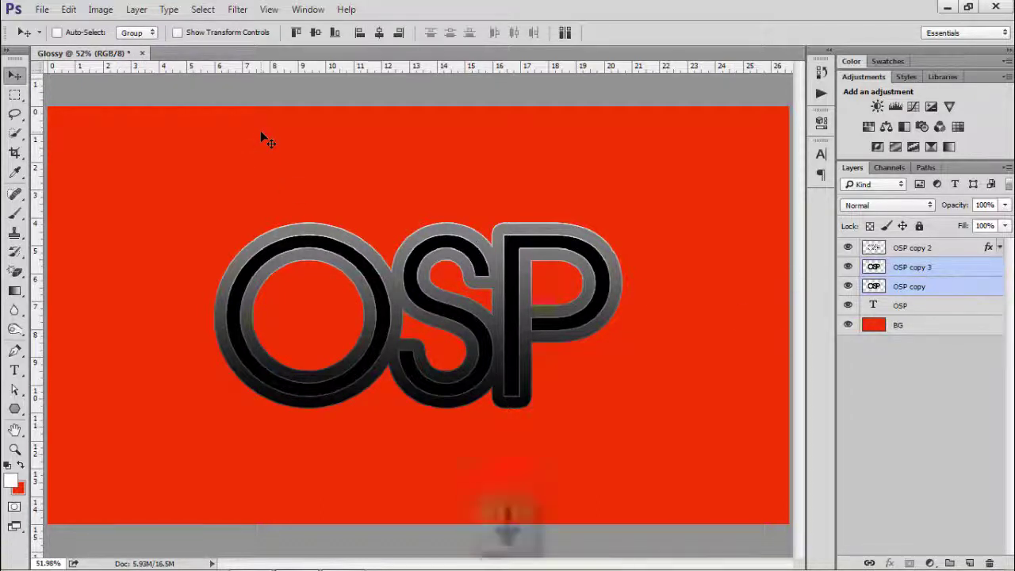
{"action": "key", "text": "Down"}
{"action": "key", "text": "Down"}
{"action": "key", "text": "Down"}
{"action": "key", "text": "Down"}
{"action": "key", "text": "Down"}
{"action": "key", "text": "Down"}
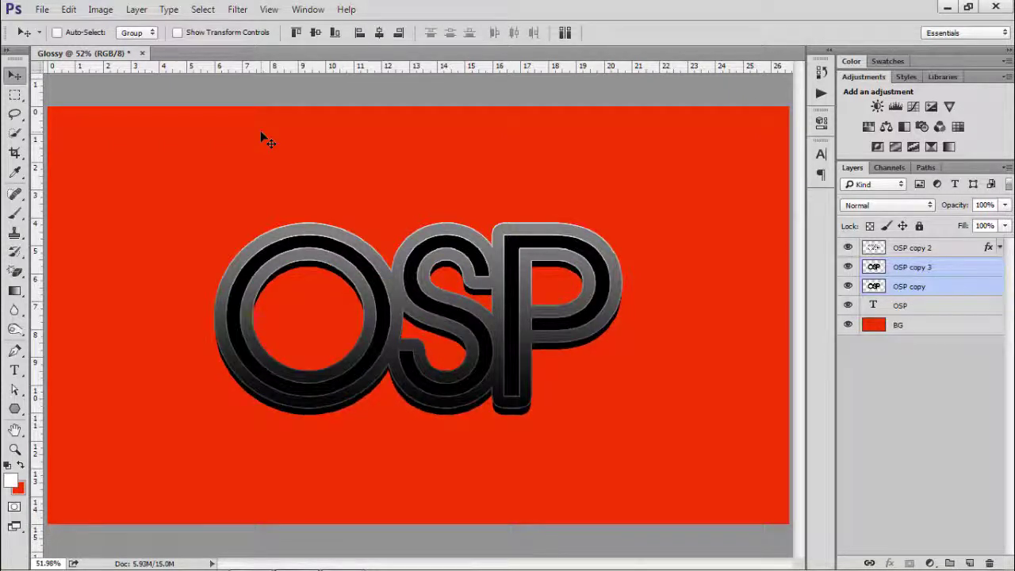
- Apply a Gaussian Blur with a radius of 8.0 pixels to the OSP copy layer
{"action": "left_click", "coordinate": [913, 290]}
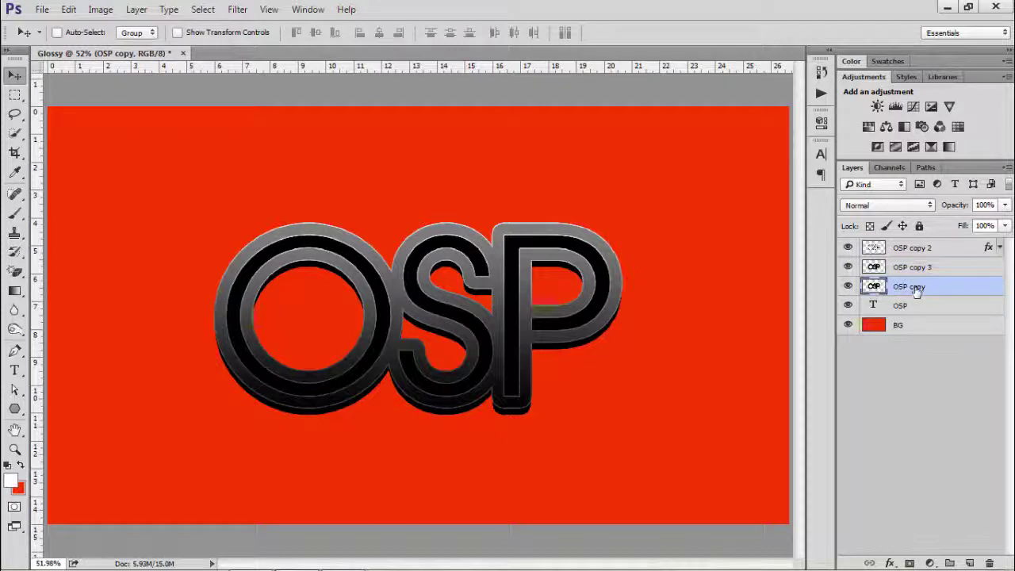
{"action": "left_click", "coordinate": [237, 8]}
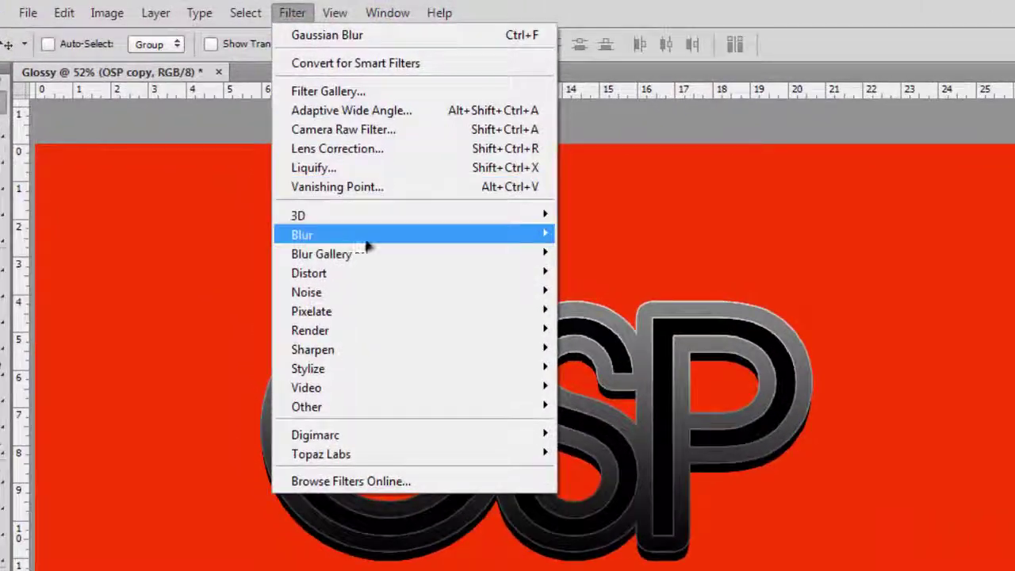
{"action": "mouse_move", "coordinate": [367, 242]}
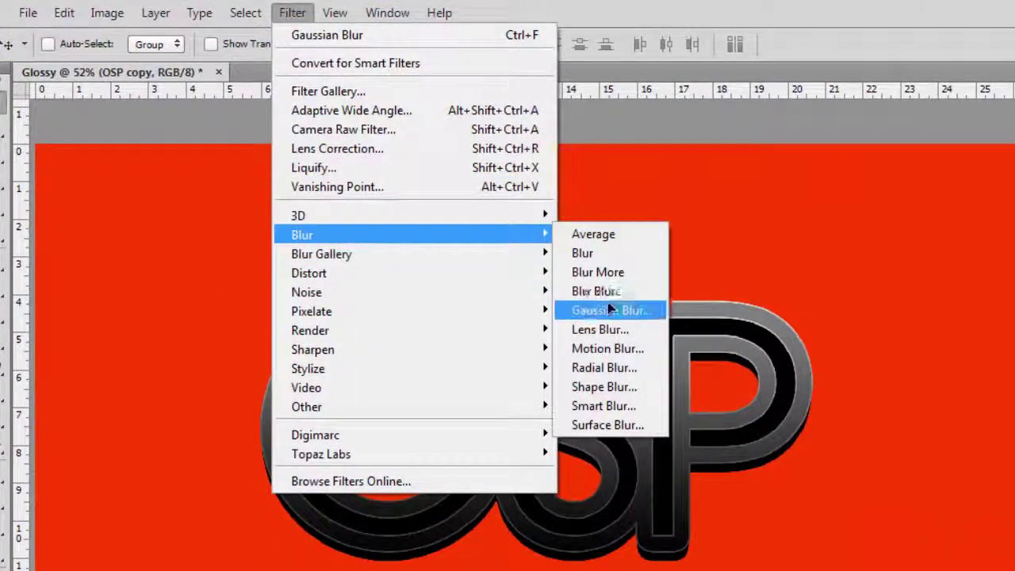
{"action": "left_click", "coordinate": [607, 310]}
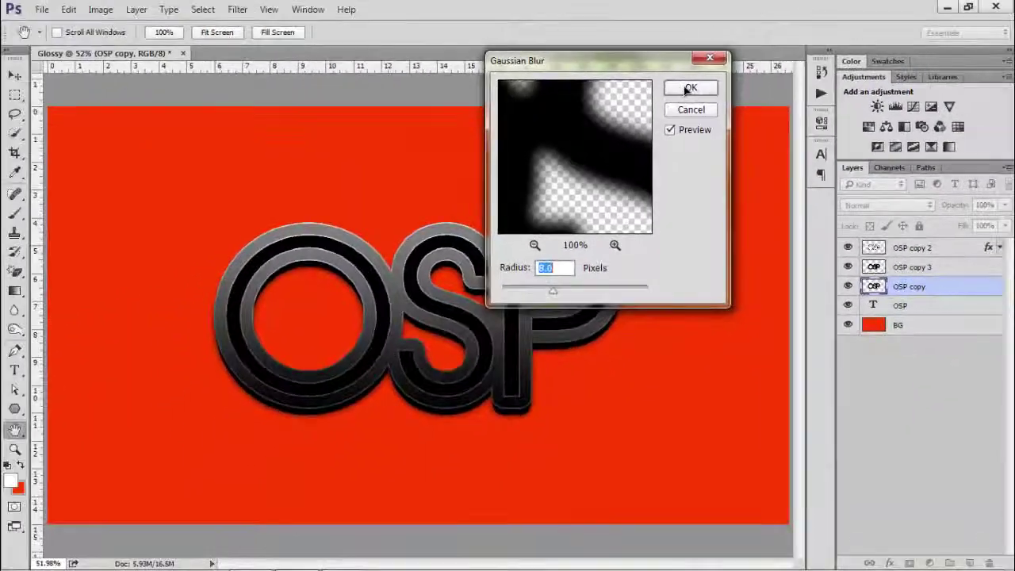
{"action": "left_click", "coordinate": [737, 120]}
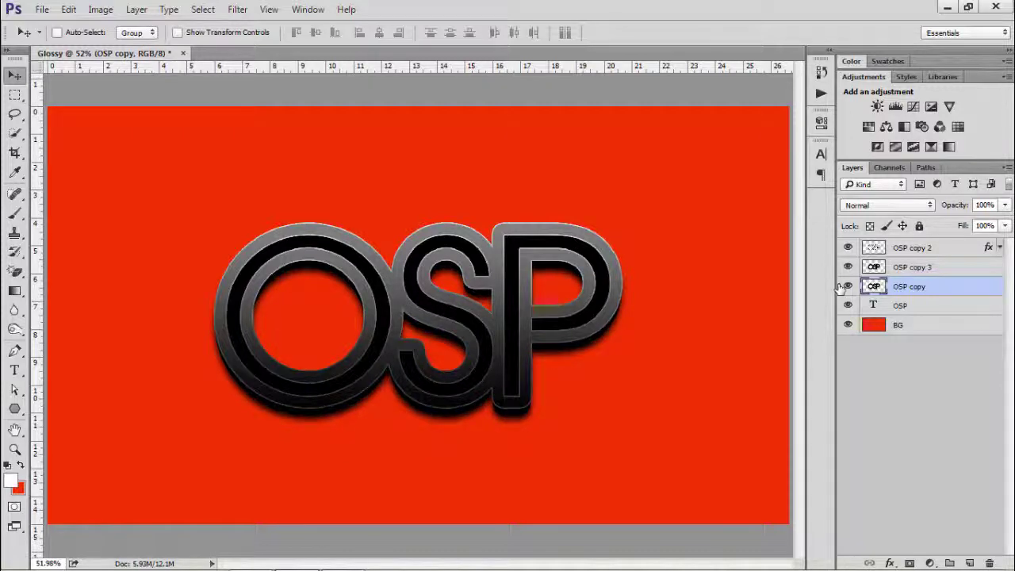
{"action": "scroll", "coordinate": [464, 427], "scroll_direction": "up", "scroll_amount": 3}
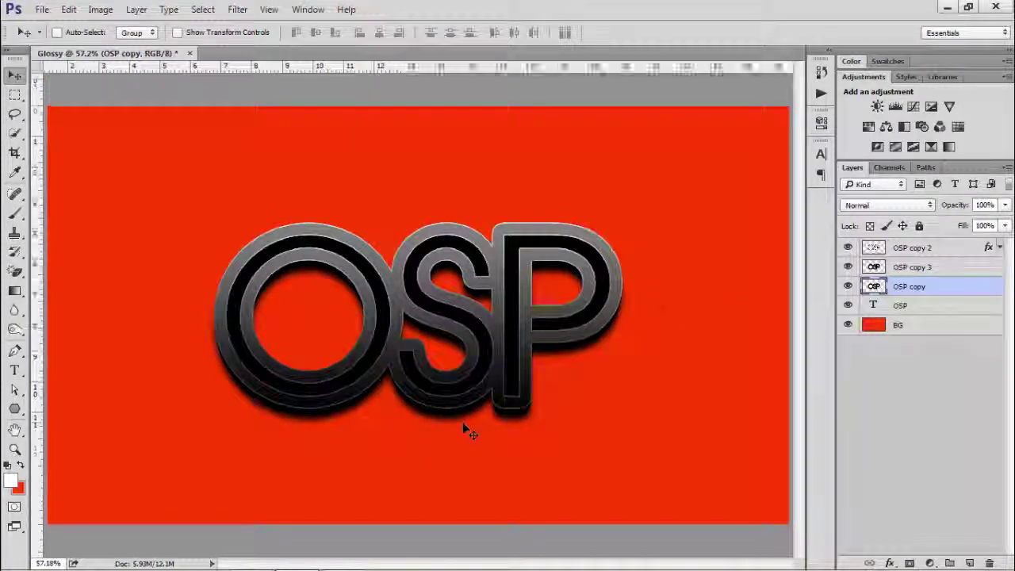
{"action": "scroll", "coordinate": [463, 424], "scroll_direction": "up", "scroll_amount": 4}
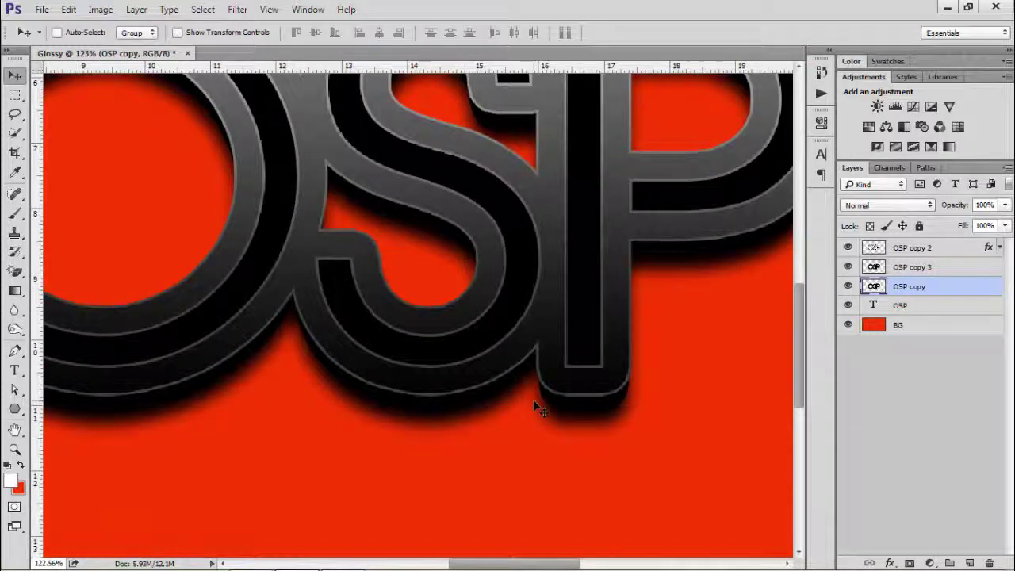
{"action": "scroll", "coordinate": [428, 383], "scroll_direction": "down", "scroll_amount": 3}
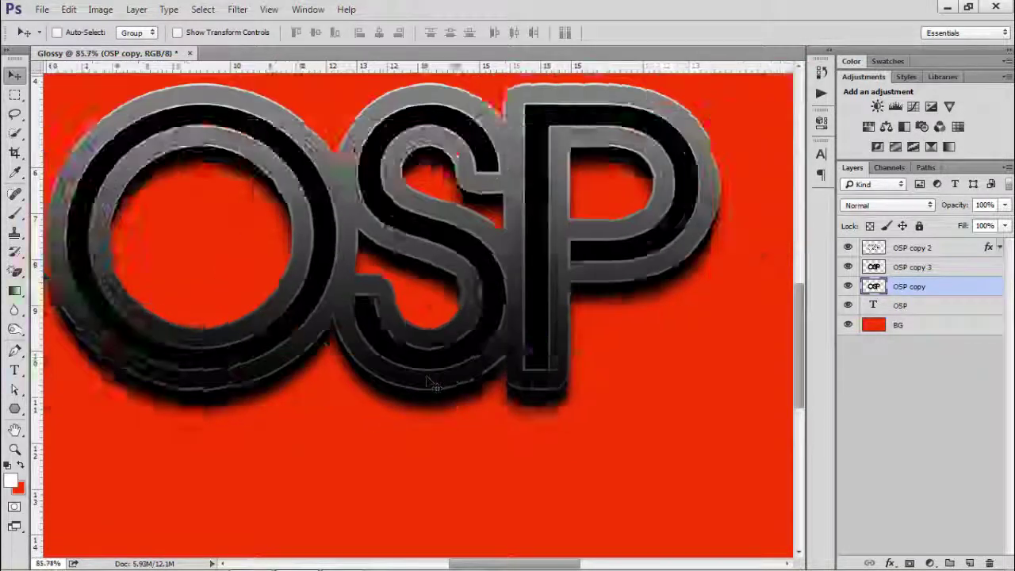
{"action": "scroll", "coordinate": [428, 383], "scroll_direction": "down", "scroll_amount": 2}
{"action": "scroll", "coordinate": [476, 385], "scroll_direction": "up", "scroll_amount": 1}
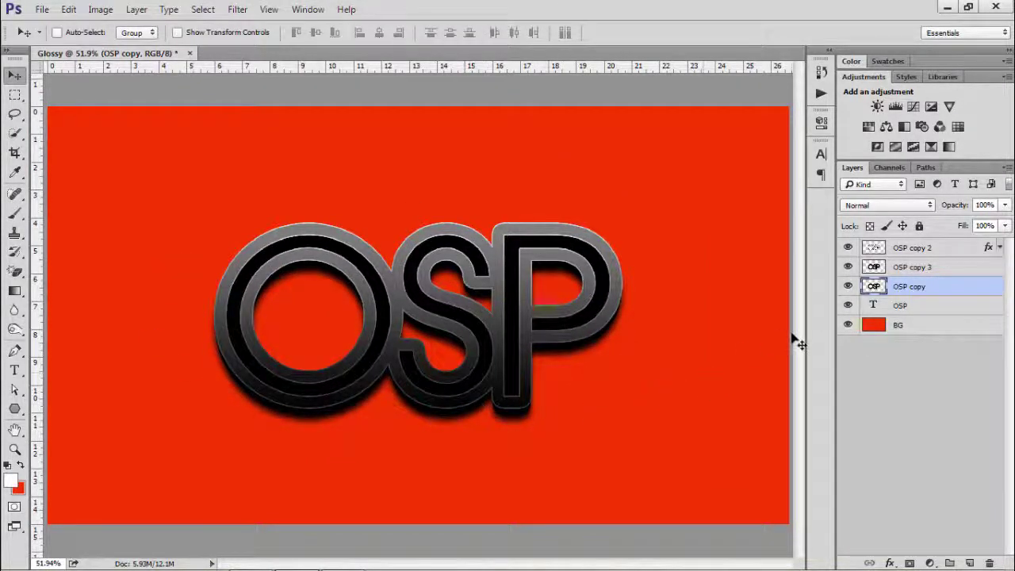
{"action": "left_click", "coordinate": [919, 270], "text": "shift"}
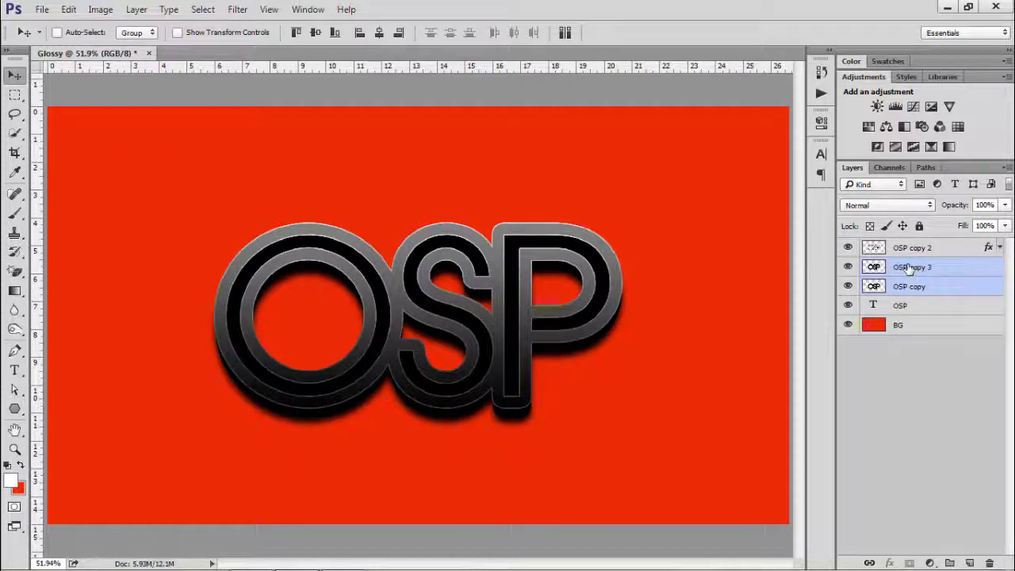
{"action": "left_click", "coordinate": [911, 275]}
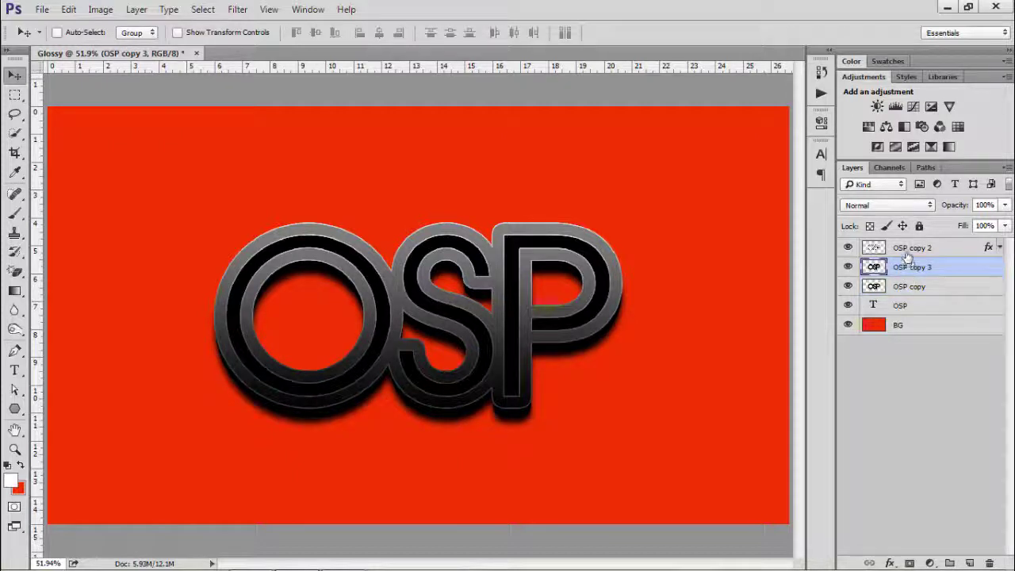
- Move the OSP text layer up the layer stack, between OSP copy 2 and OSP copy 3
{"action": "left_click", "coordinate": [878, 308]}
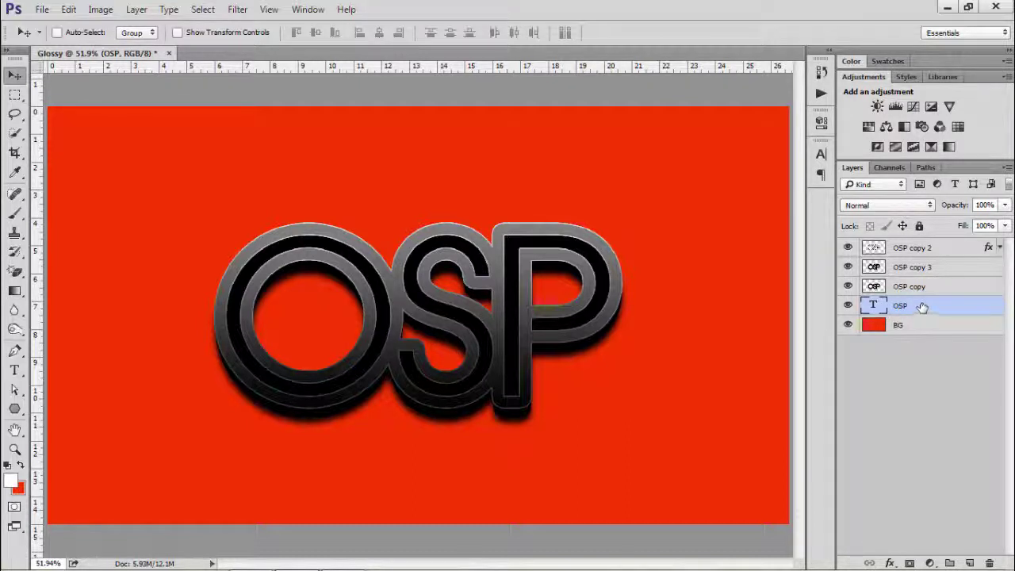
{"action": "left_click_drag", "start_coordinate": [922, 307], "coordinate": [915, 265]}
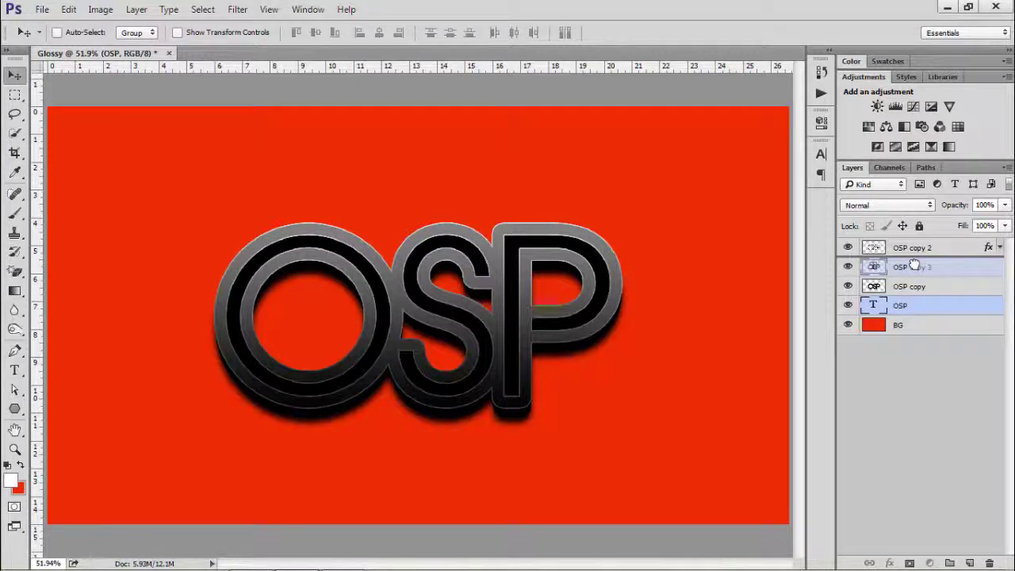
- Place the OSP text layer directly beneath OSP copy 2 and inspect the stacked lettering
{"action": "left_click_drag", "start_coordinate": [915, 265], "coordinate": [914, 262]}
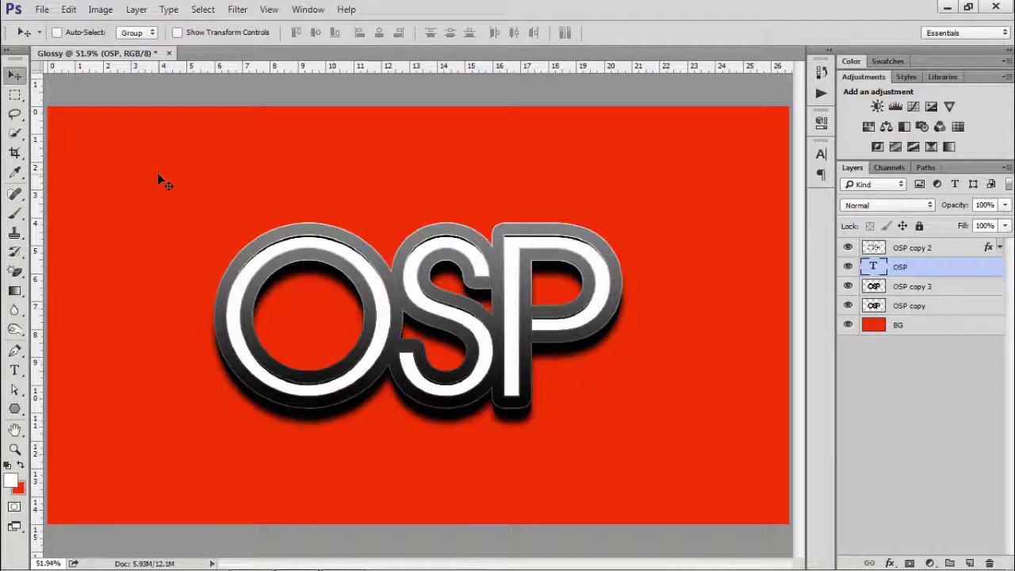
{"action": "scroll", "coordinate": [351, 227], "scroll_direction": "up", "scroll_amount": 3}
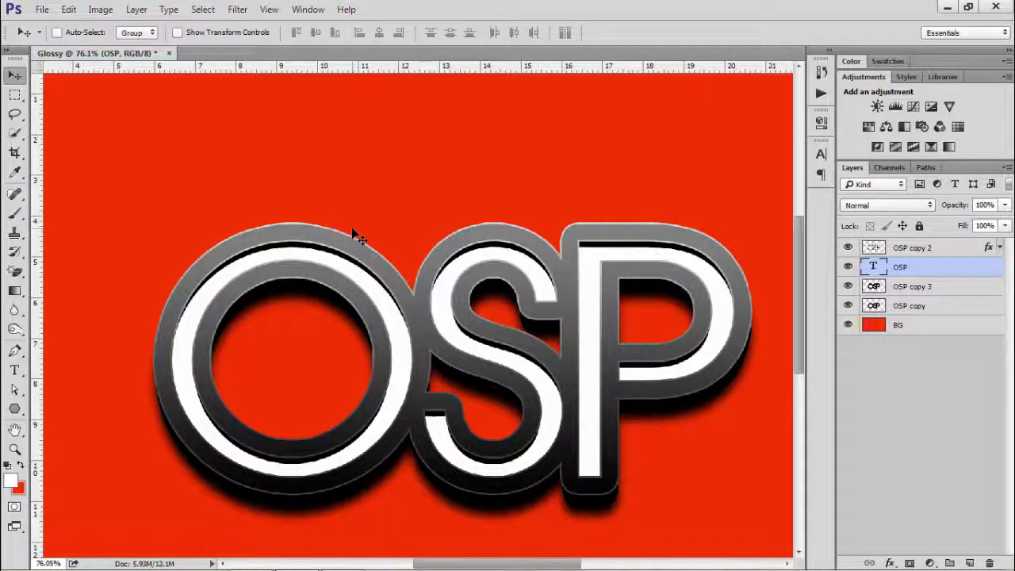
{"action": "scroll", "coordinate": [369, 237], "scroll_direction": "down", "scroll_amount": 2}
{"action": "scroll", "coordinate": [325, 274], "scroll_direction": "down", "scroll_amount": 1}
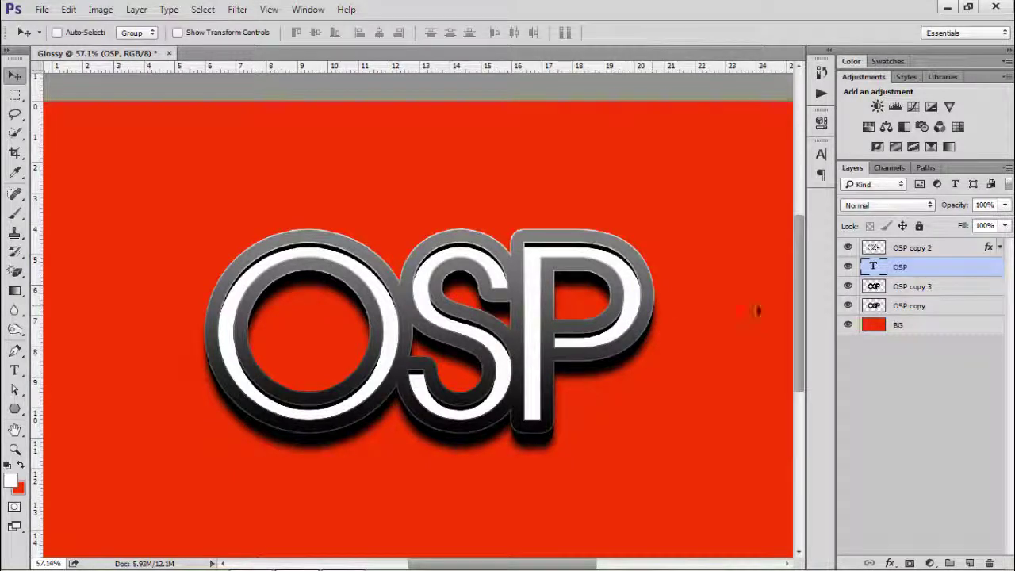
- Create a new empty layer above all the others and name it Reflection
{"action": "left_click", "coordinate": [919, 361]}
{"action": "left_click", "coordinate": [971, 563]}
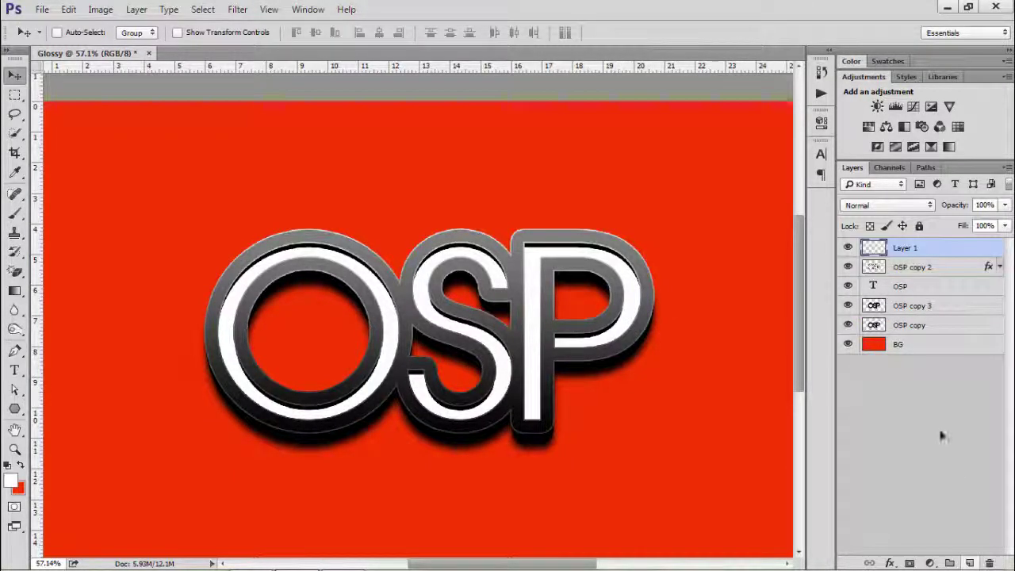
{"action": "double_click", "coordinate": [905, 249]}
{"action": "key", "text": "Caps_Lock"}
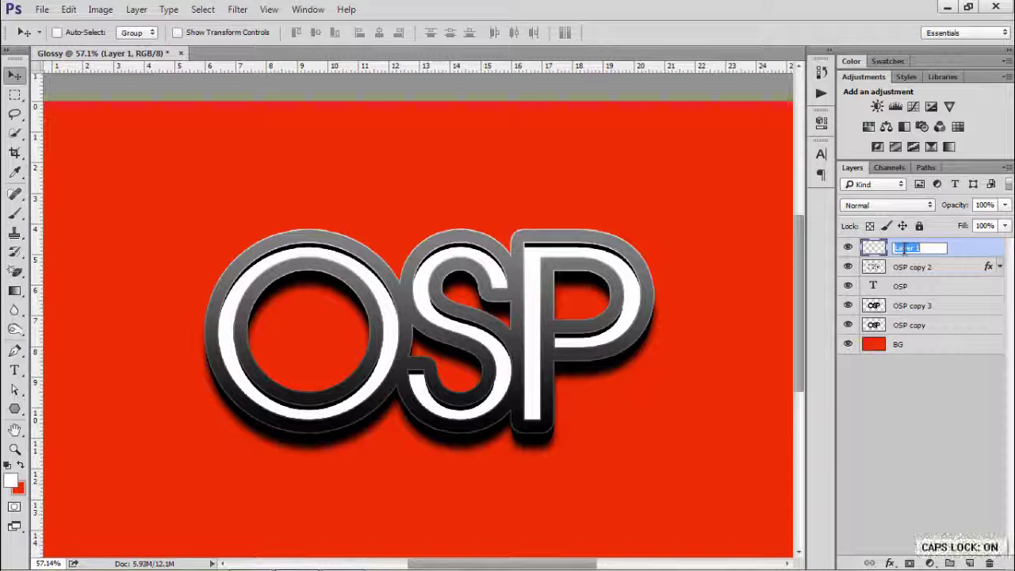
{"action": "type", "text": "Re"}
{"action": "key", "text": "Caps_Lock"}
{"action": "type", "text": "e"}
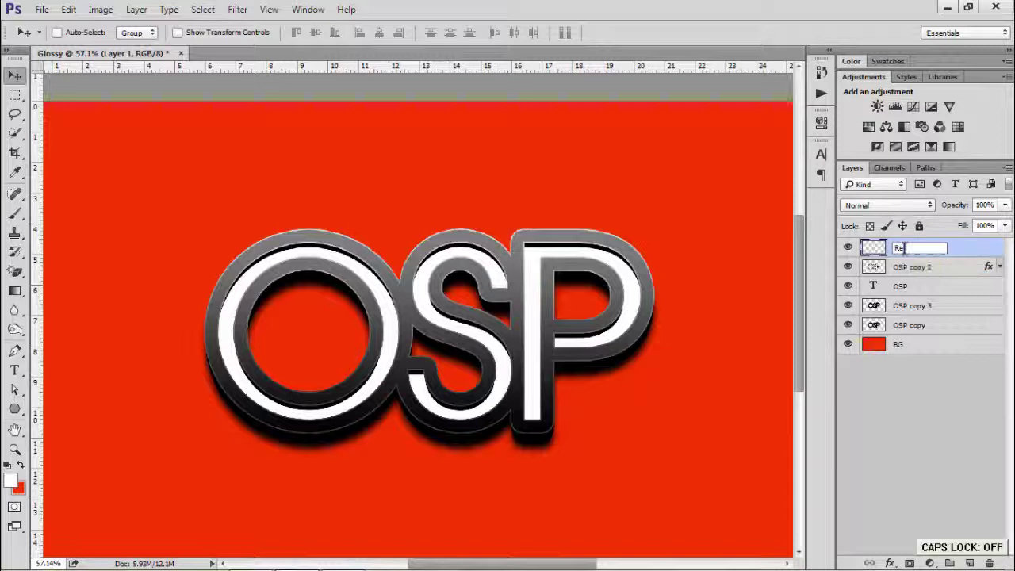
{"action": "type", "text": "flectio"}
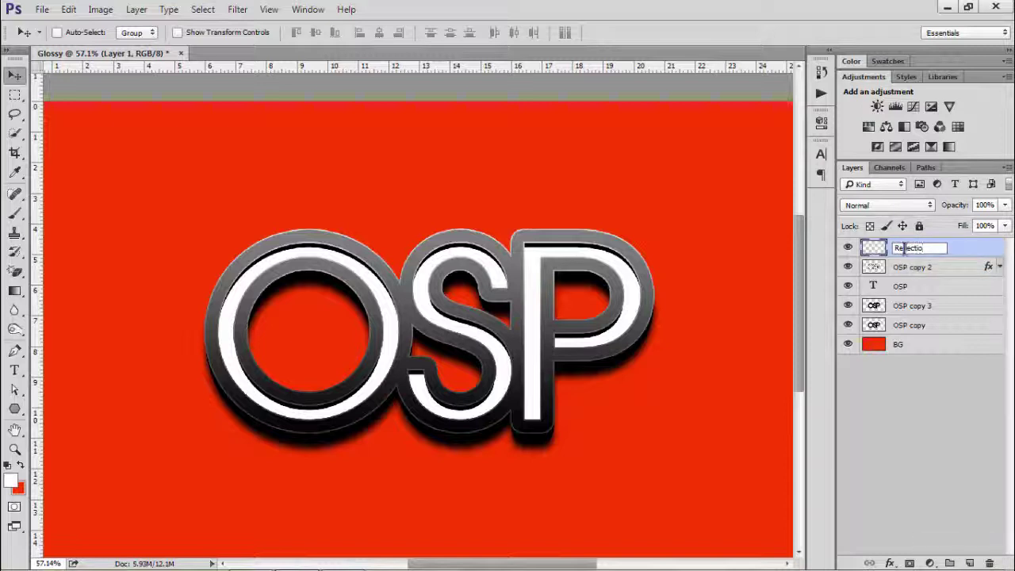
{"action": "type", "text": "n"}
{"action": "key", "text": "Return"}
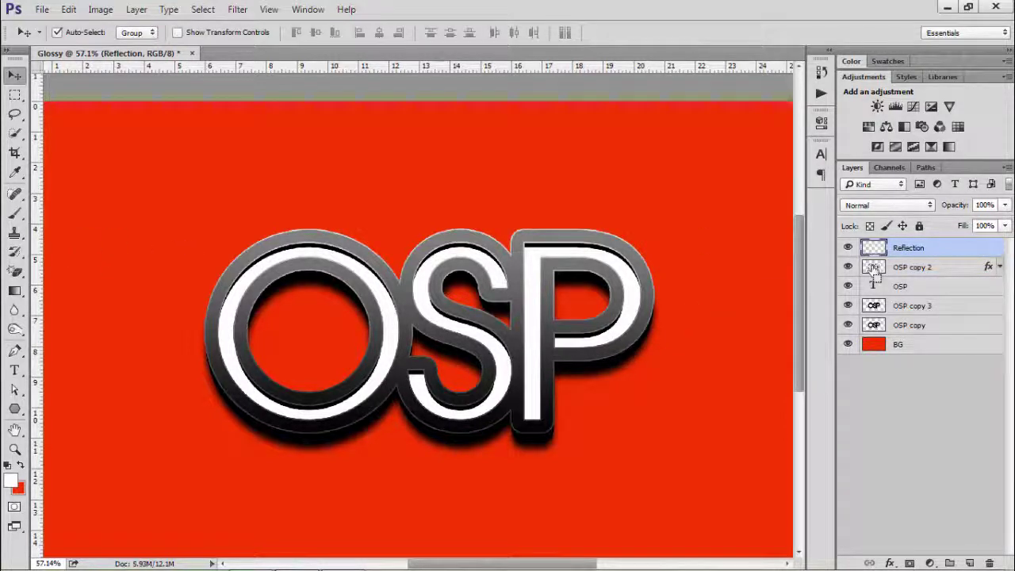
- Load the outline of OSP copy 2 as a selection and subtract the lower half of the letters from it
{"action": "left_click", "coordinate": [873, 268], "text": "ctrl"}
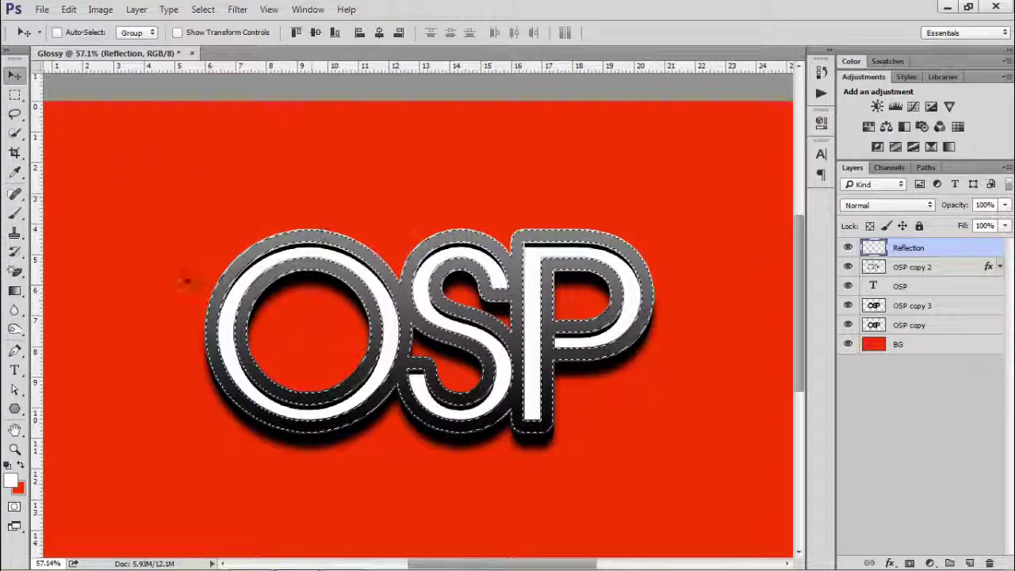
{"action": "key", "text": "m"}
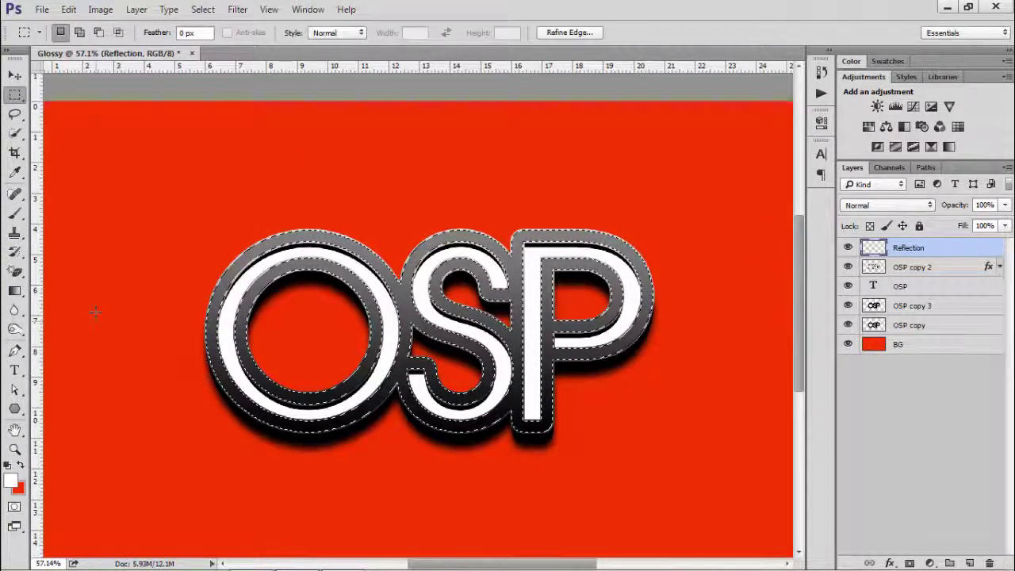
{"action": "left_click", "coordinate": [99, 31]}
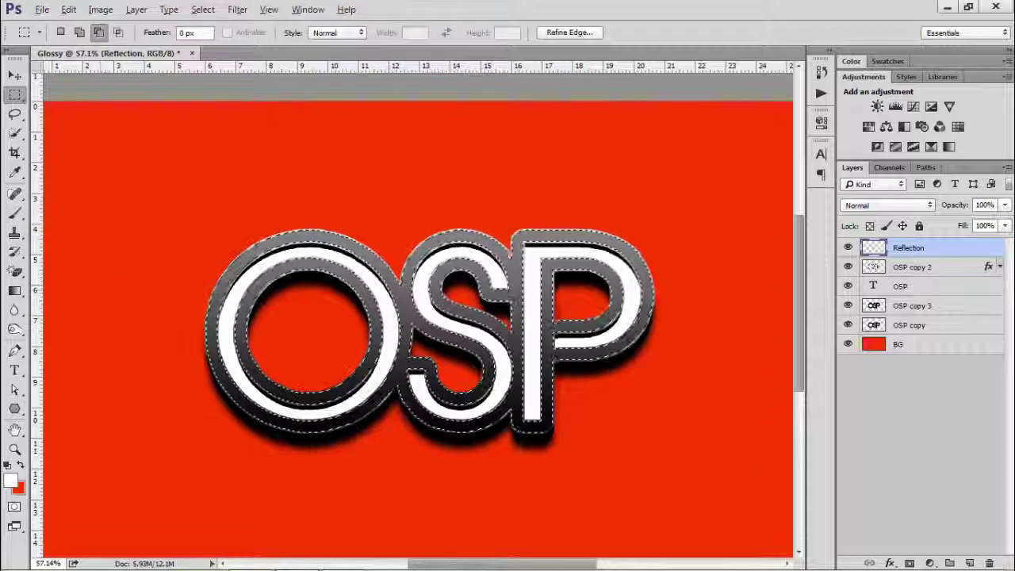
{"action": "left_click_drag", "start_coordinate": [148, 335], "coordinate": [725, 492]}
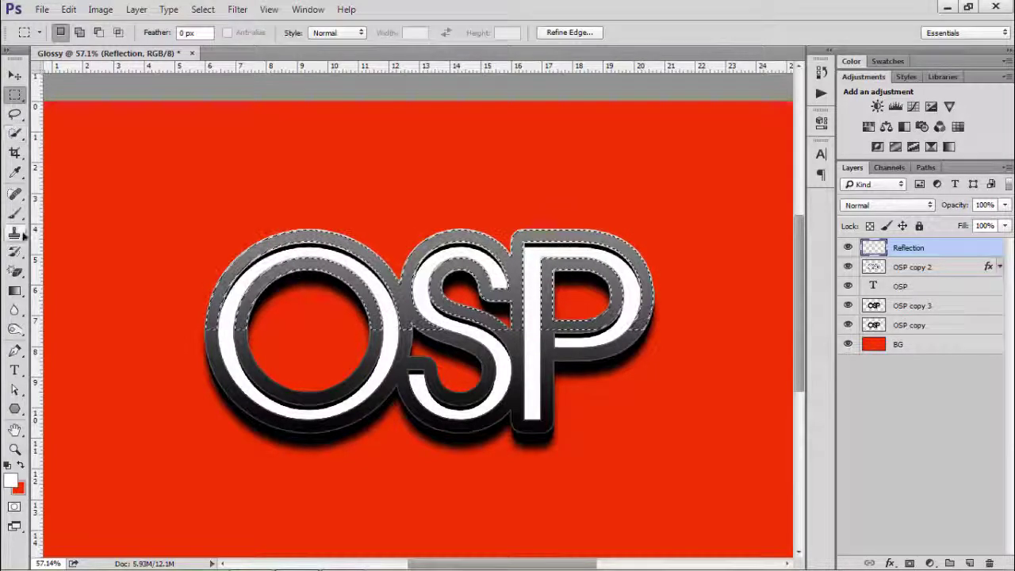
- Reset the colours to default and swap them so white is the foreground colour for the Gradient tool
{"action": "key", "text": "g"}
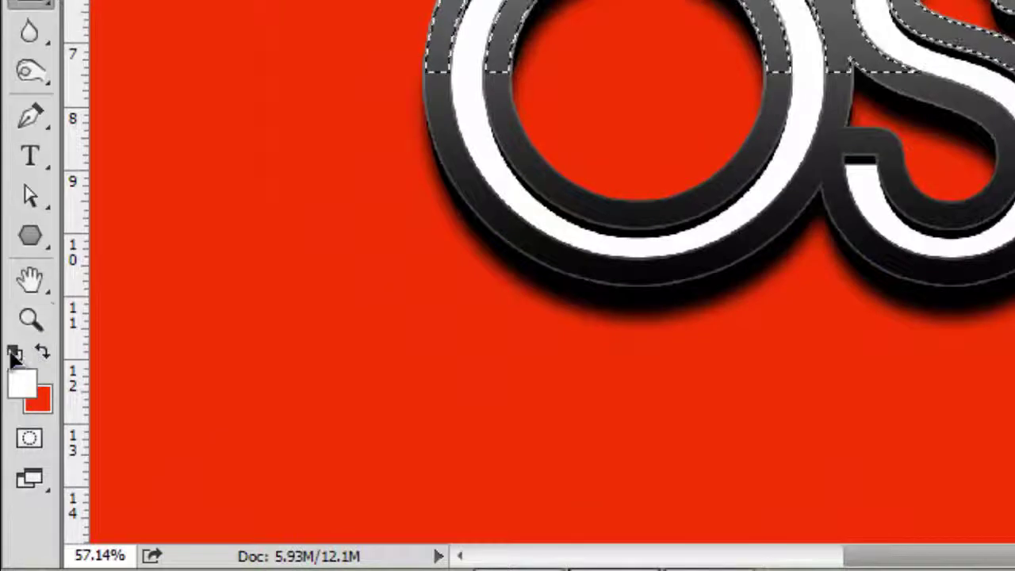
{"action": "left_click", "coordinate": [13, 353]}
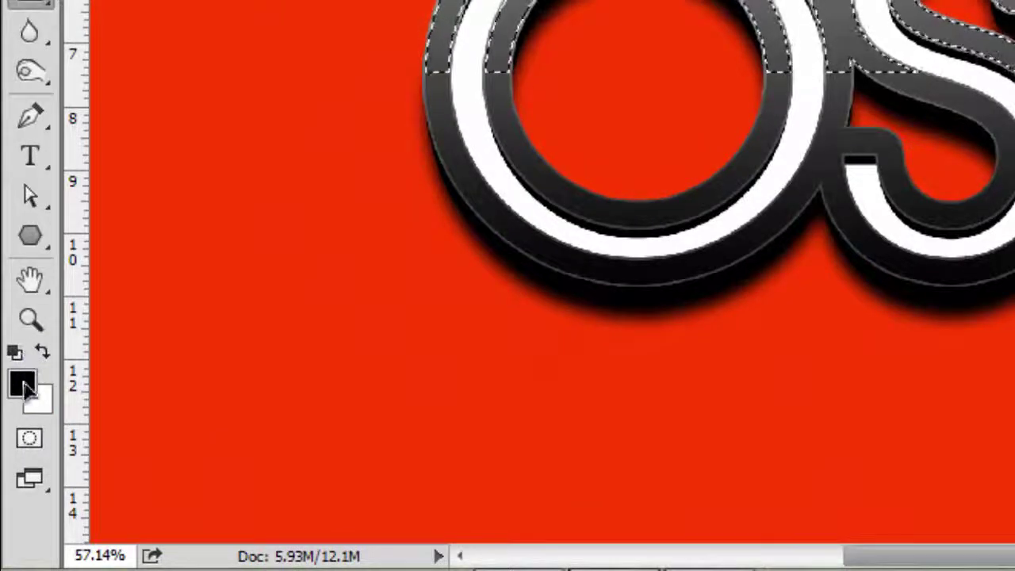
{"action": "key", "text": "d"}
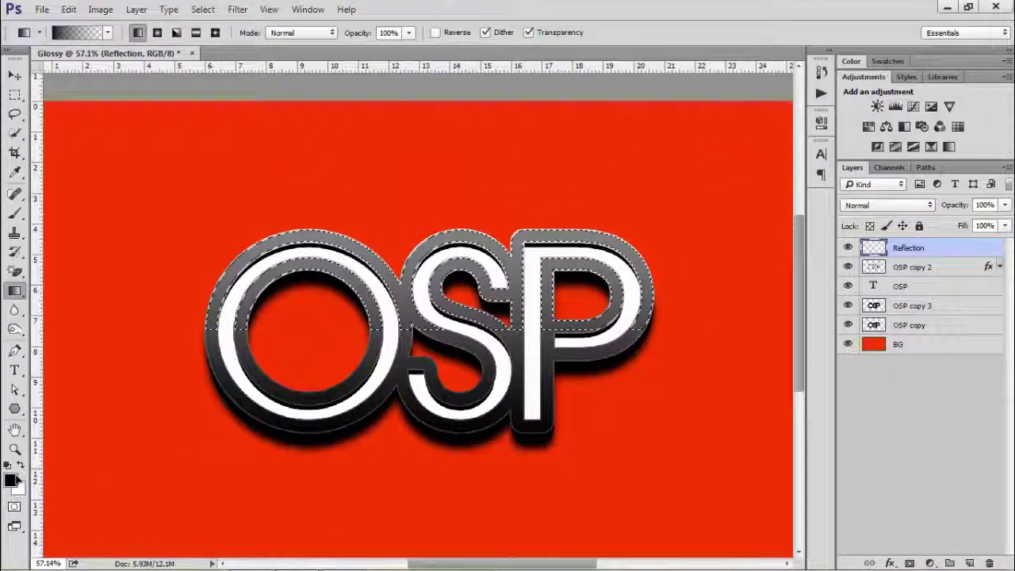
{"action": "left_click", "coordinate": [22, 469]}
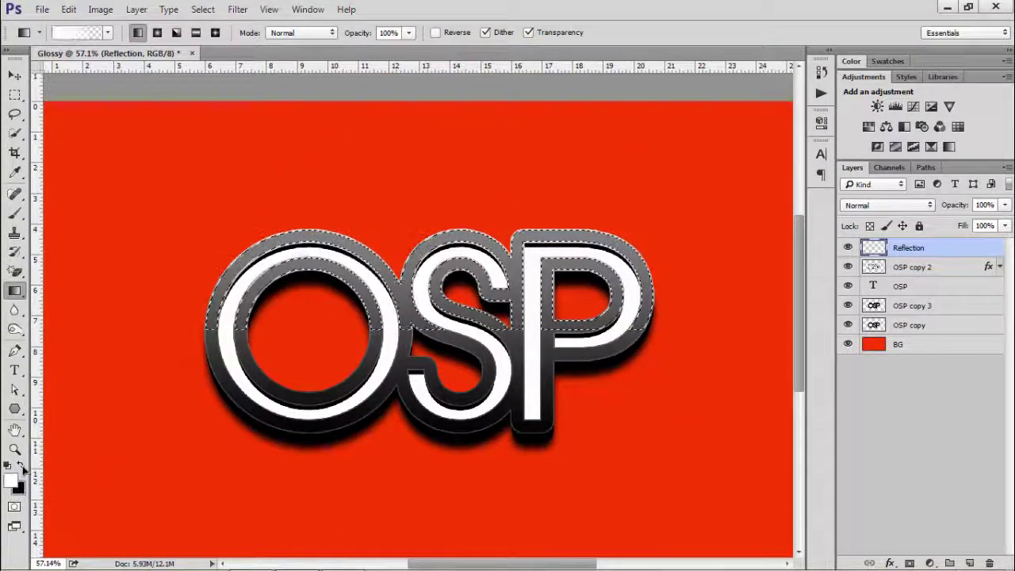
- Replace the gradient presets with the Noise Samples set
{"action": "left_click", "coordinate": [79, 32]}
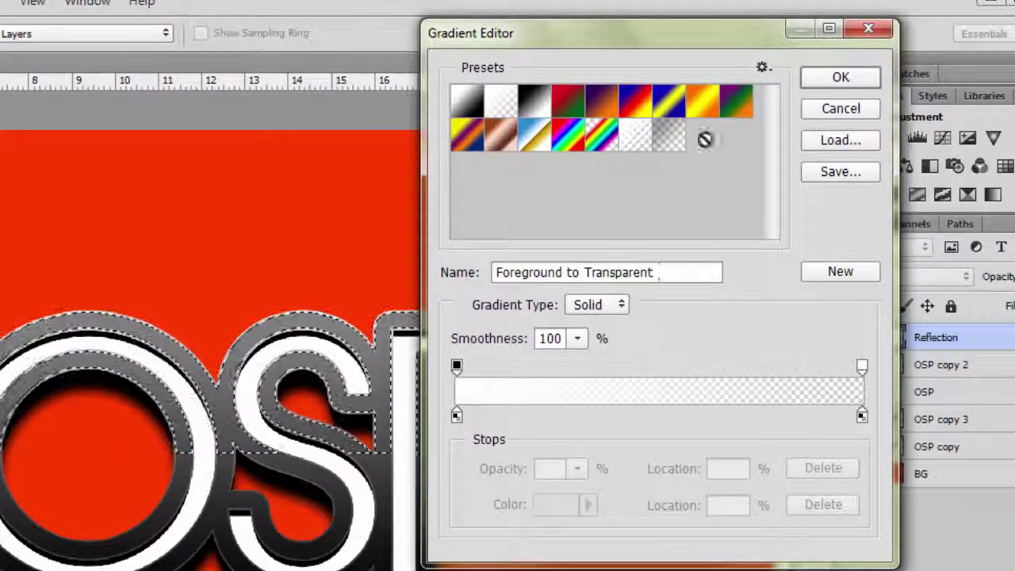
{"action": "left_click", "coordinate": [763, 70]}
{"action": "left_click", "coordinate": [831, 327]}
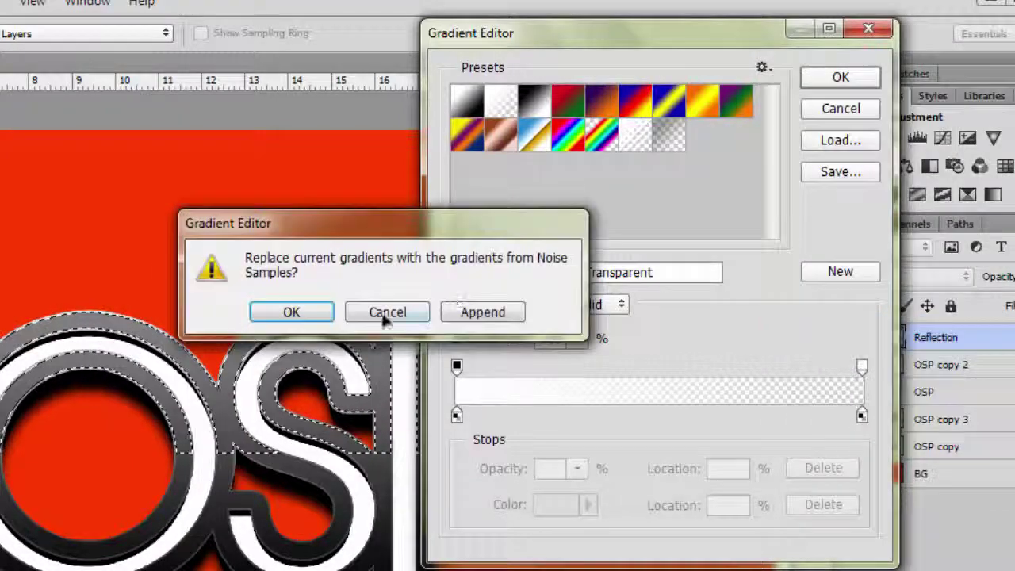
{"action": "left_click", "coordinate": [318, 309]}
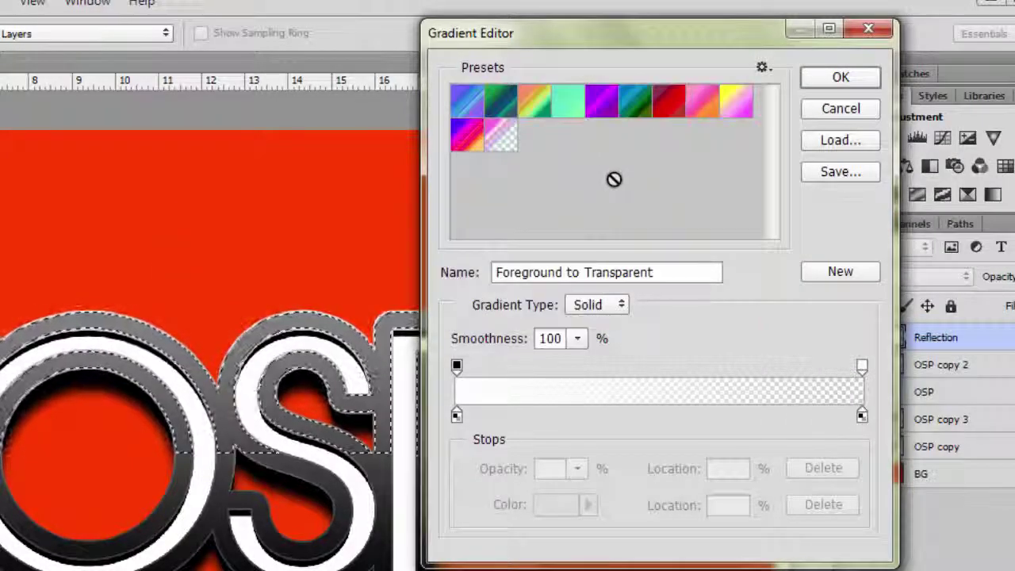
- Reset the gradient presets to the default set and accept the Foreground to Transparent gradient
{"action": "left_click", "coordinate": [764, 69]}
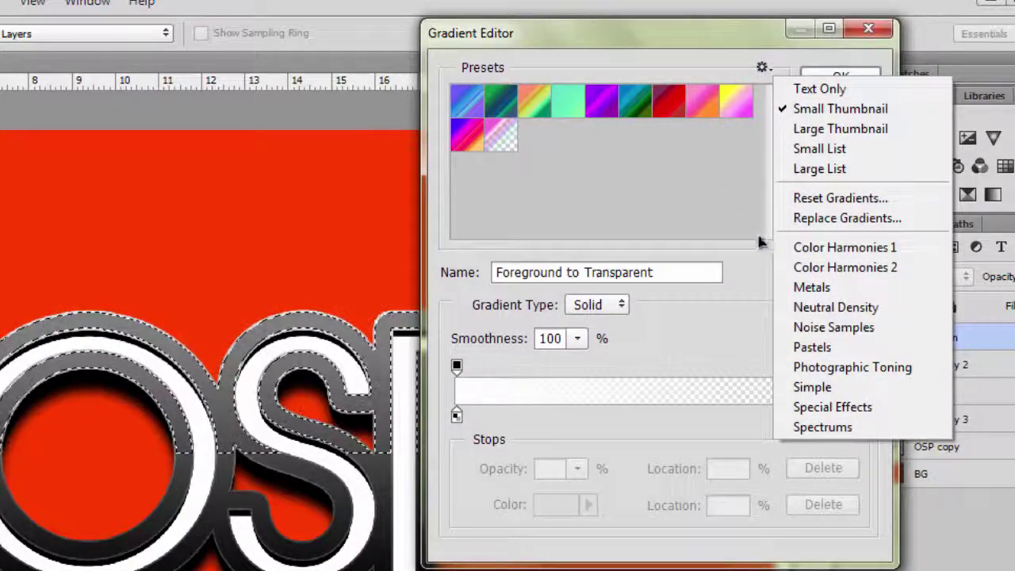
{"action": "left_click", "coordinate": [814, 198]}
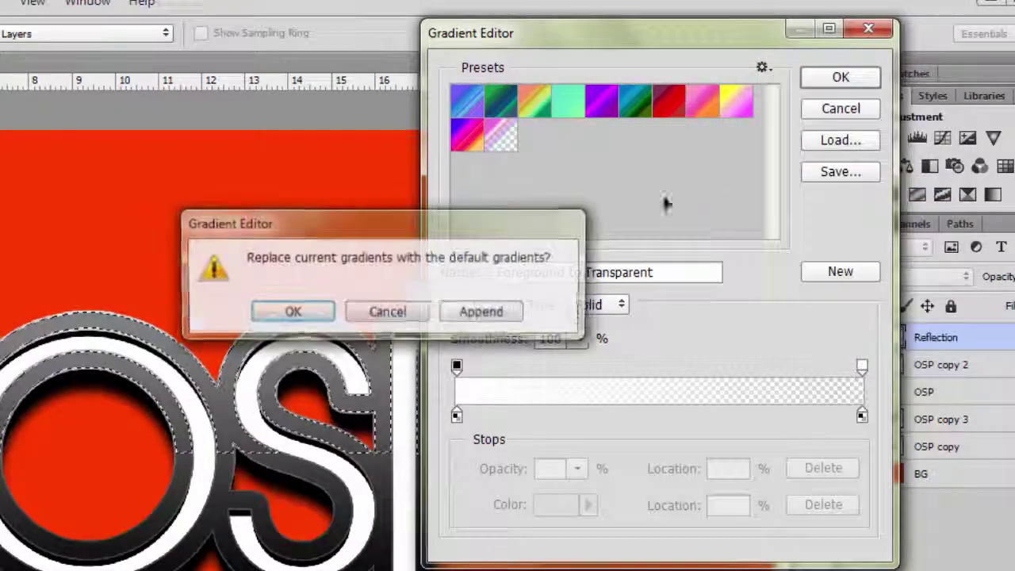
{"action": "left_click", "coordinate": [290, 312]}
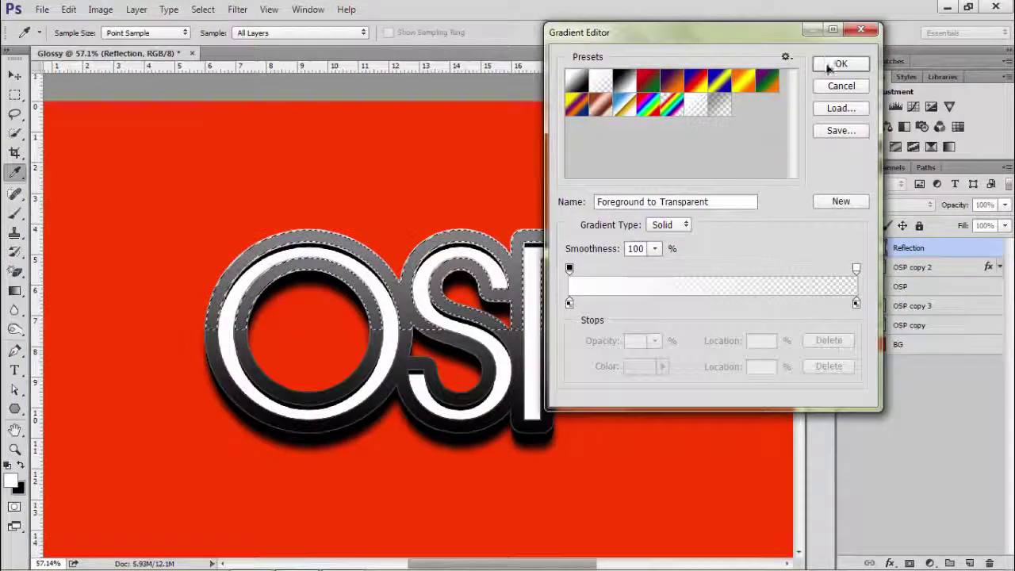
{"action": "left_click", "coordinate": [841, 77]}
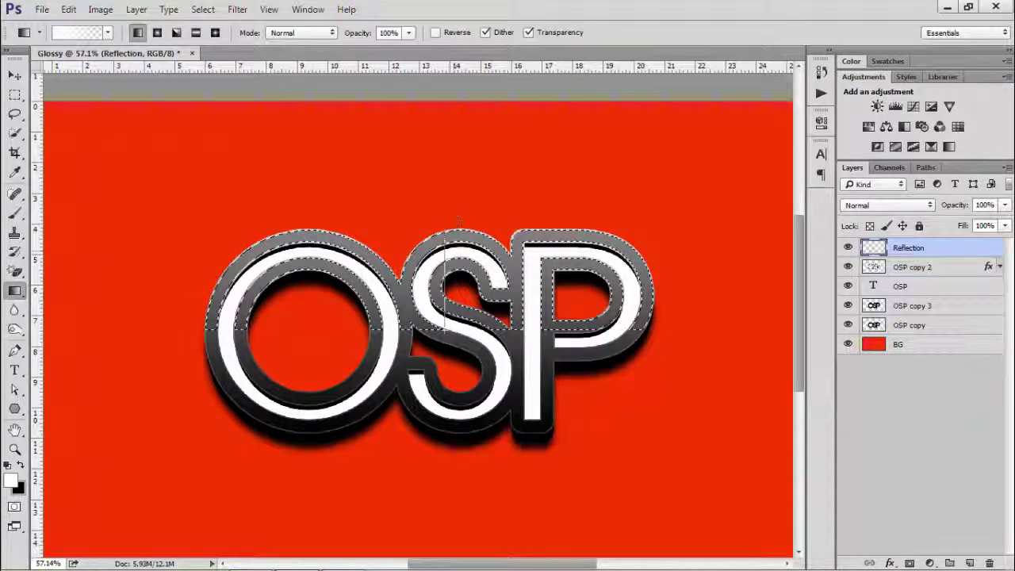
- Fill the selected upper half of the letters with the white-to-transparent gradient running upward, deselect, and set the Reflection layer's opacity to 80%
{"action": "left_click_drag", "start_coordinate": [457, 213], "coordinate": [457, 213]}
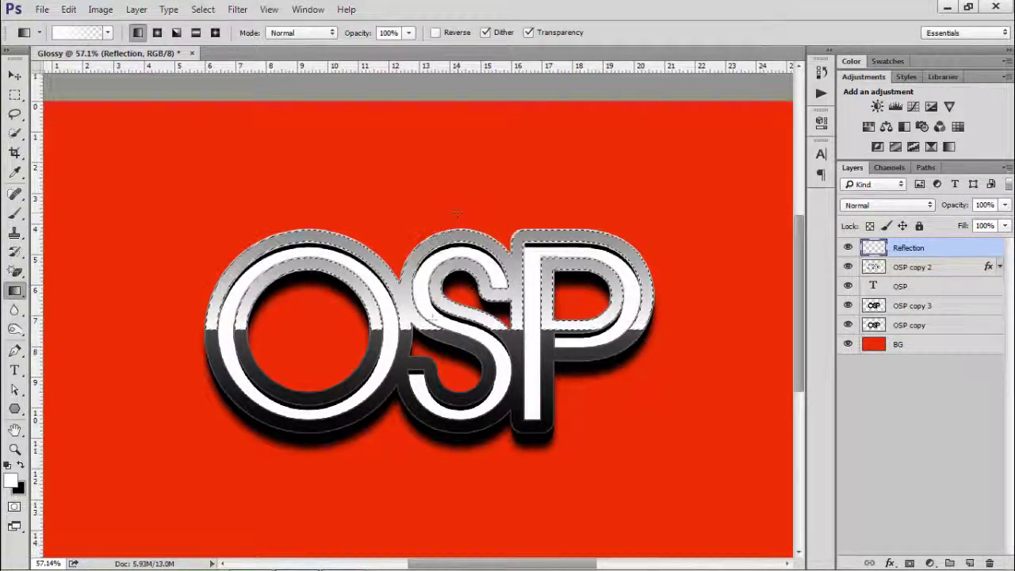
{"action": "key", "text": "ctrl+d"}
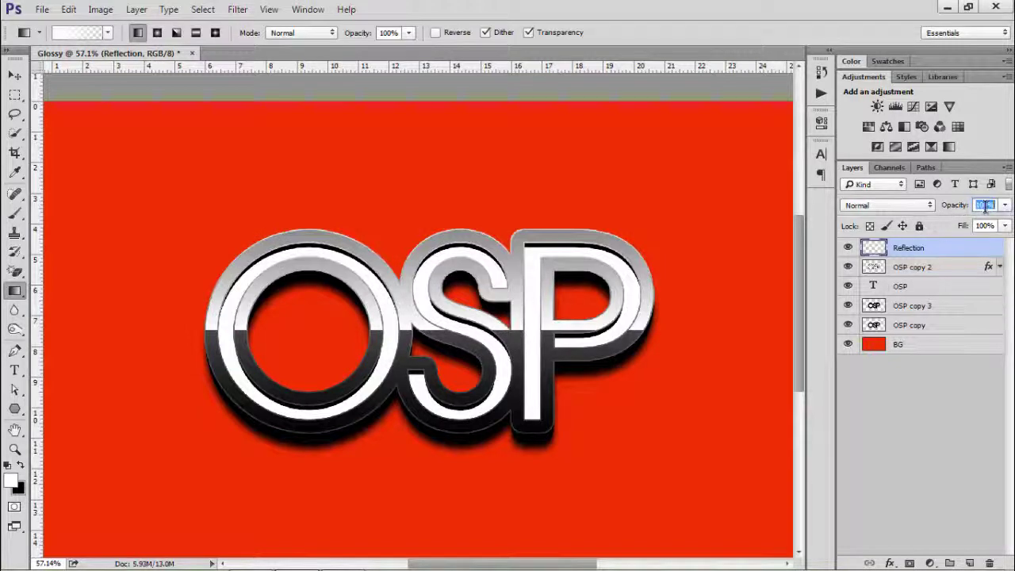
{"action": "type", "text": "80"}
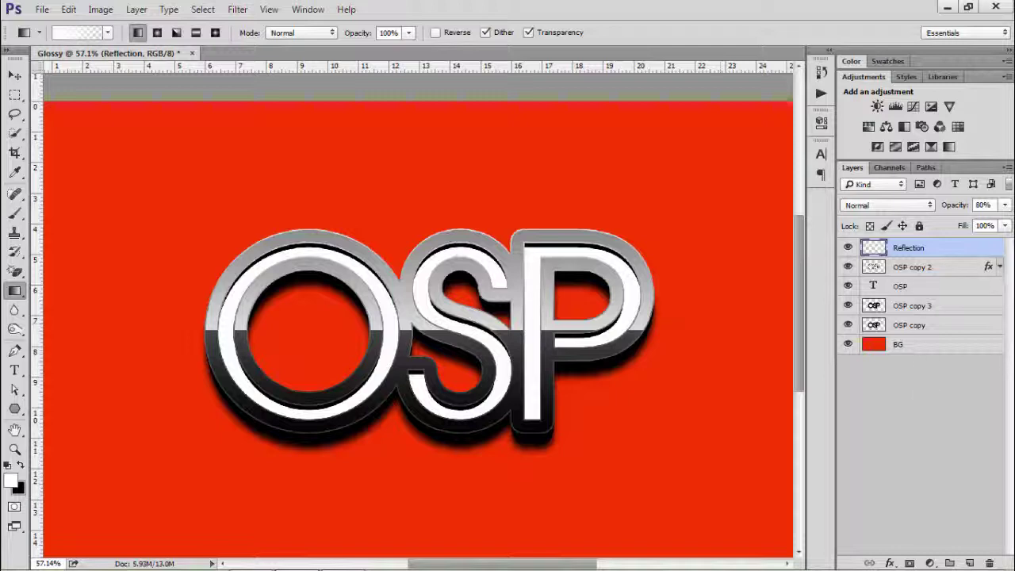
{"action": "left_click", "coordinate": [19, 75]}
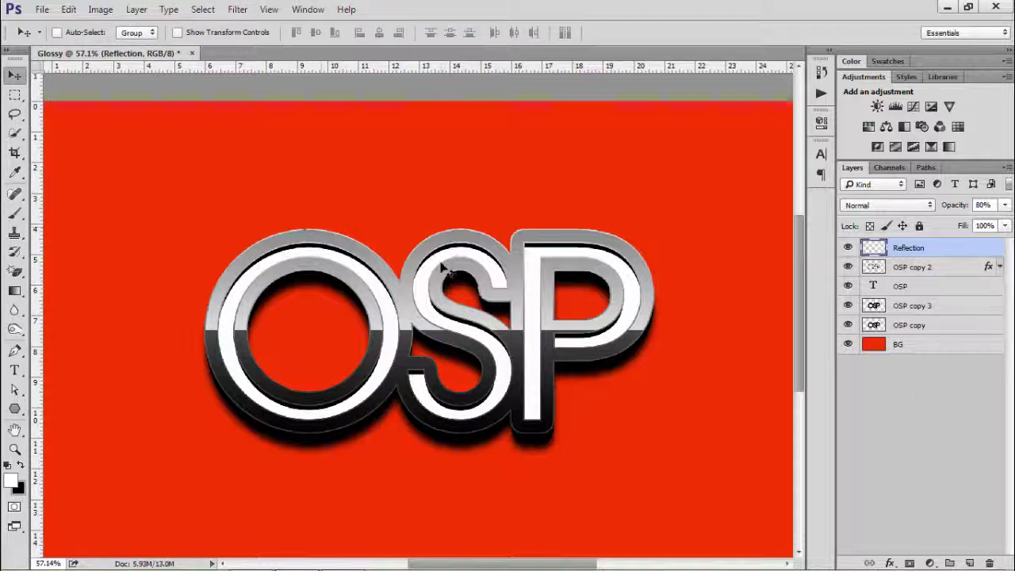
{"action": "scroll", "coordinate": [419, 269], "scroll_direction": "down", "scroll_amount": 2}
{"action": "scroll", "coordinate": [370, 272], "scroll_direction": "up", "scroll_amount": 1}
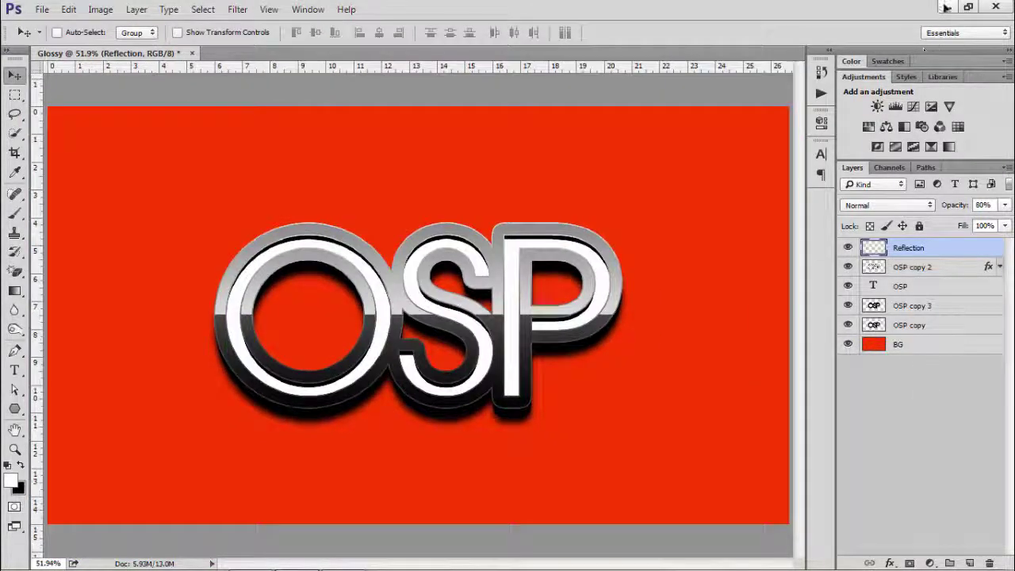
- Preview the Texture image from the desktop, close the preview, and open the image in Photoshop as a separate document
{"action": "left_click", "coordinate": [945, 7]}
{"action": "double_click", "coordinate": [35, 15]}
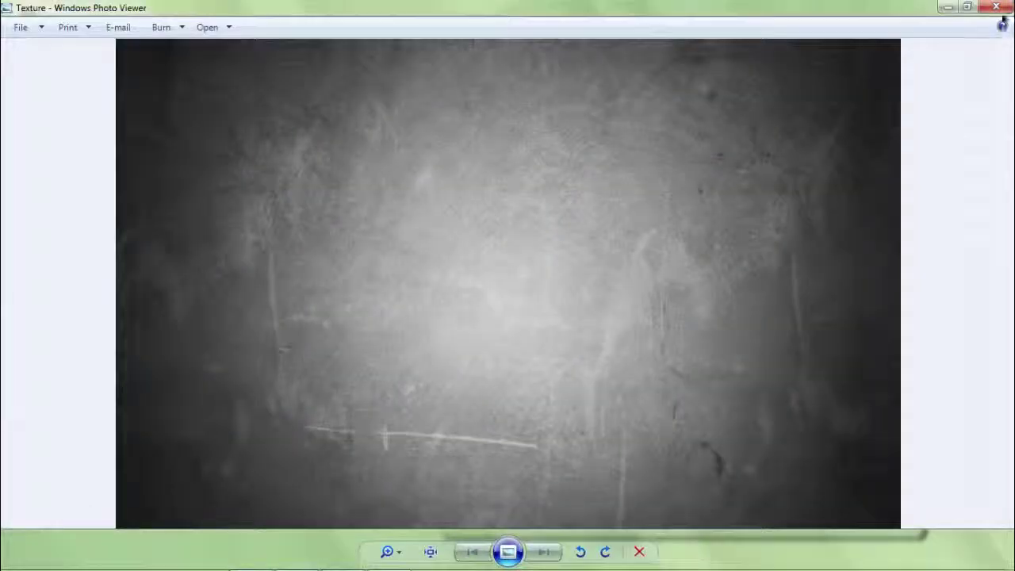
{"action": "left_click", "coordinate": [999, 7]}
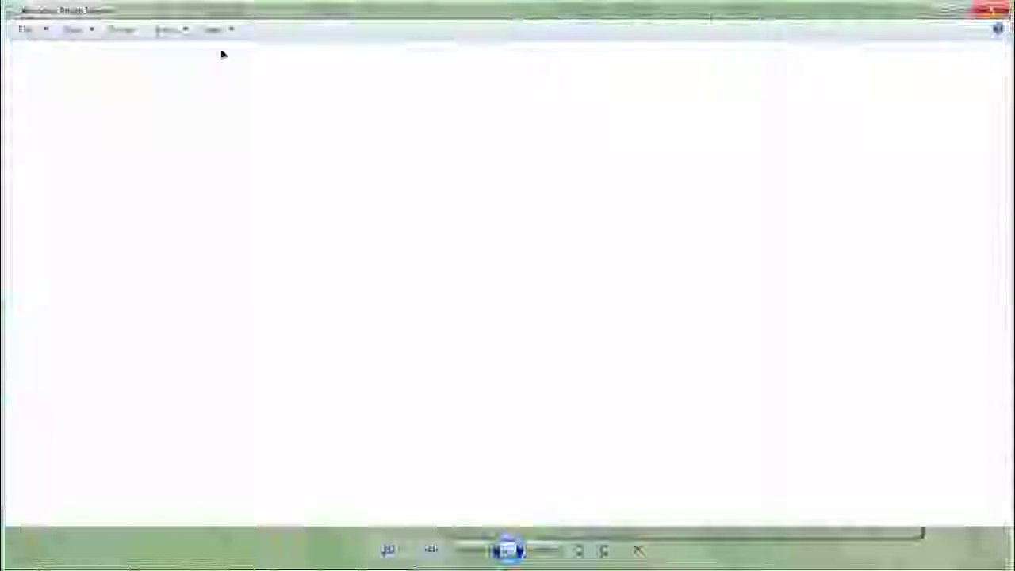
{"action": "left_click_drag", "start_coordinate": [28, 17], "coordinate": [340, 60]}
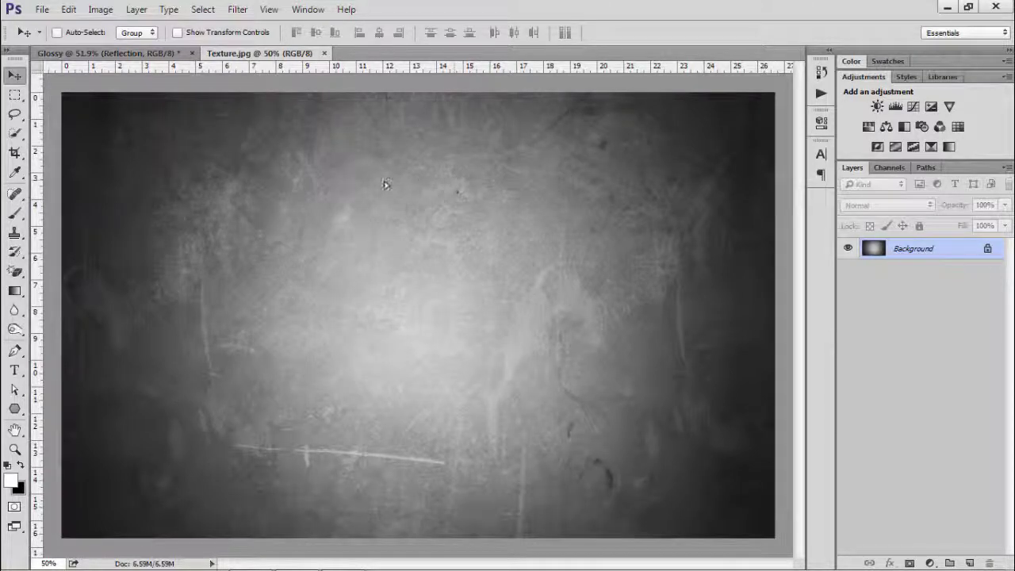
- Copy the texture into the Glossy document as the top layer and centre it vertically and horizontally on the canvas
{"action": "left_click_drag", "start_coordinate": [384, 185], "coordinate": [410, 279]}
{"action": "scroll", "coordinate": [297, 279], "scroll_direction": "down", "scroll_amount": 1}
{"action": "key", "text": "ctrl+a"}
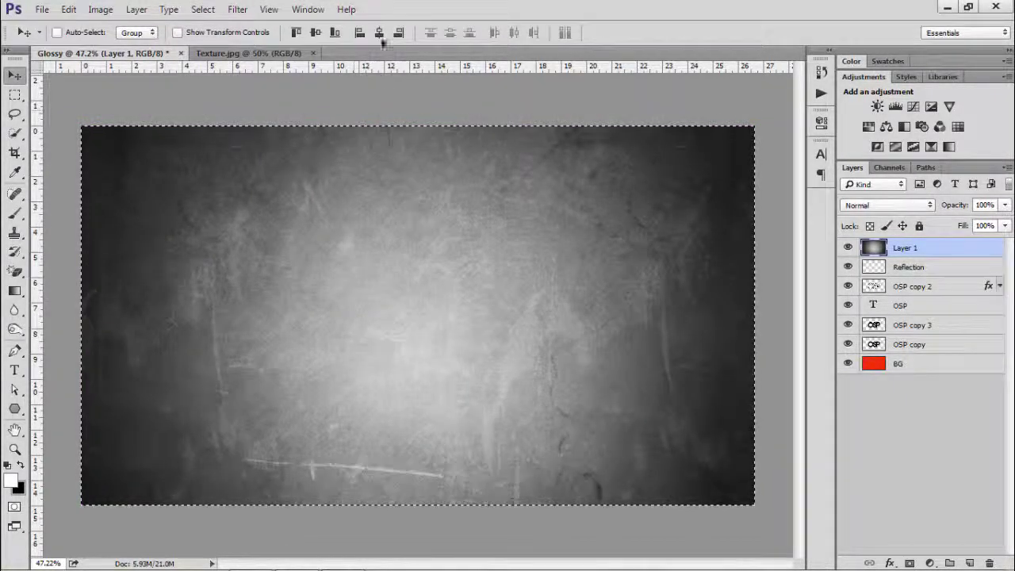
{"action": "left_click", "coordinate": [315, 32]}
{"action": "left_click", "coordinate": [379, 33]}
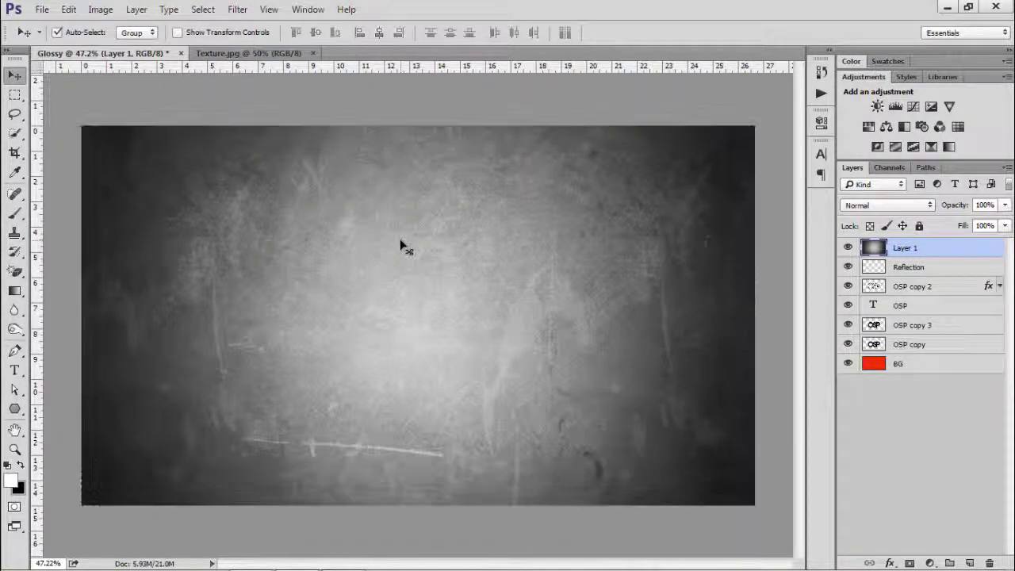
{"action": "key", "text": "ctrl+d"}
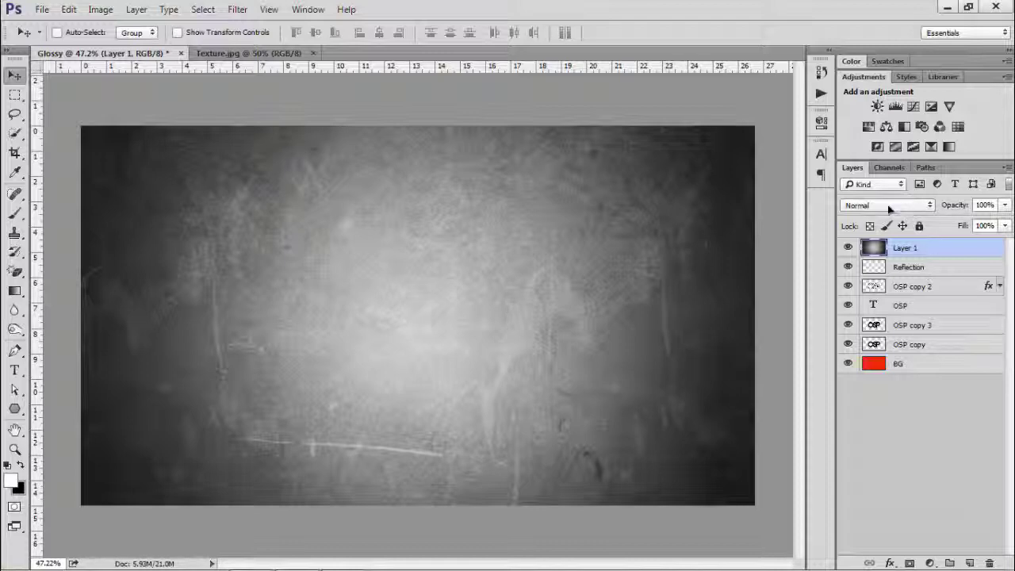
- Set the texture layer's blend mode to Multiply and move it between the OSP copy 3 and OSP copy layers
{"action": "left_click", "coordinate": [875, 208]}
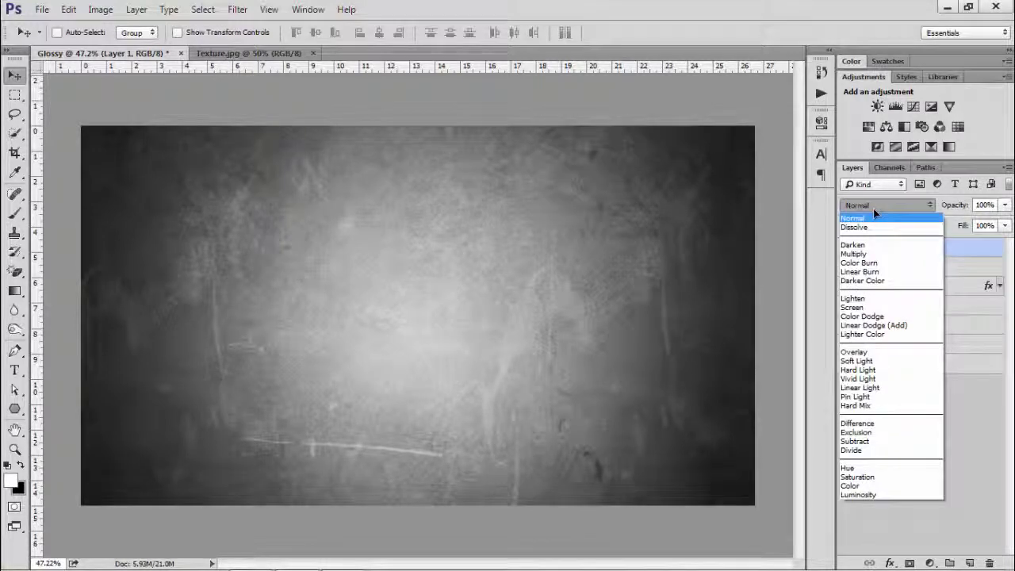
{"action": "left_click", "coordinate": [866, 254]}
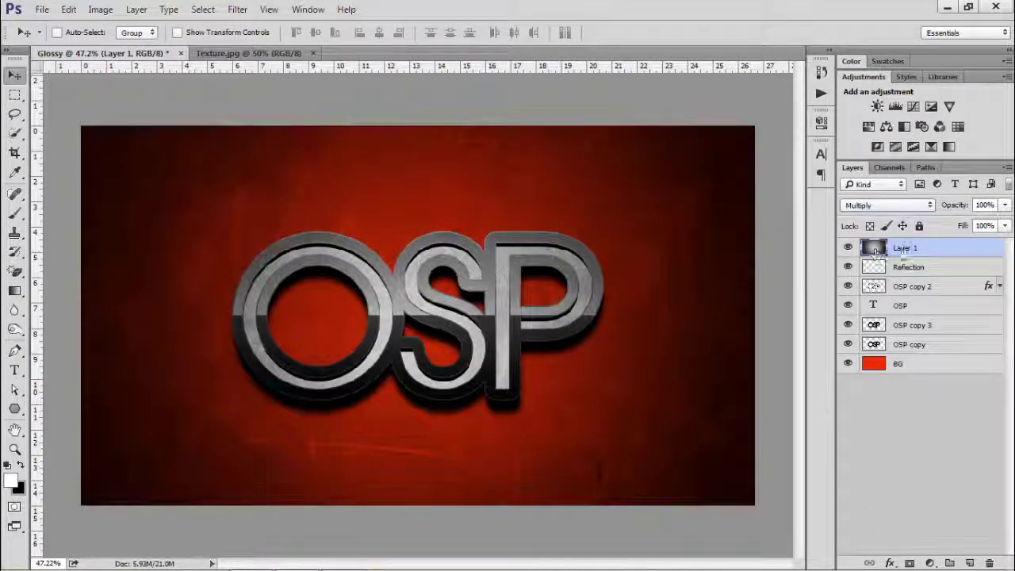
{"action": "left_click_drag", "start_coordinate": [876, 250], "coordinate": [919, 326]}
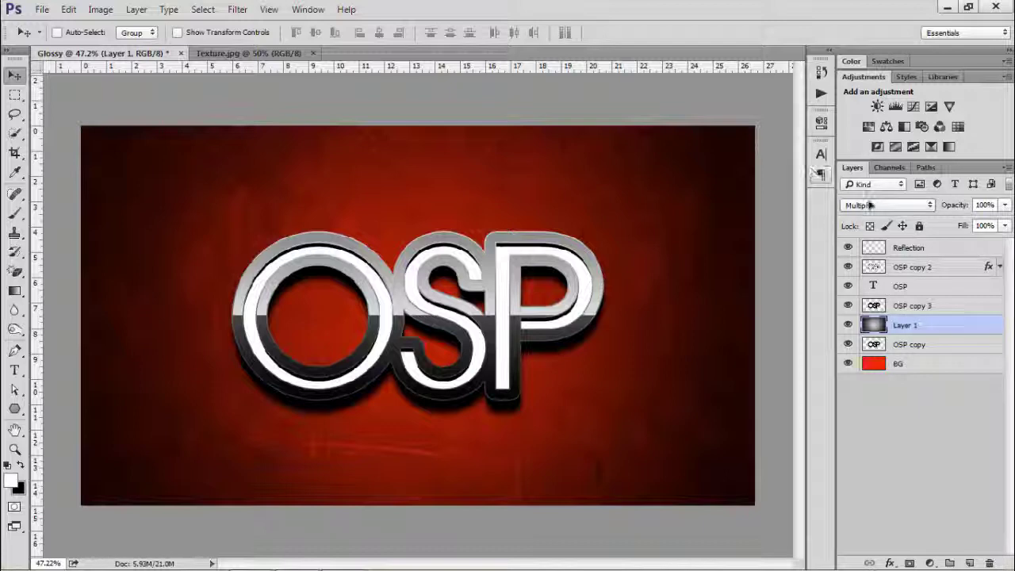
- Apply a Levels adjustment to the texture layer with the midtone input at 0.8 and the white input at 206
{"action": "key", "text": "ctrl+l"}
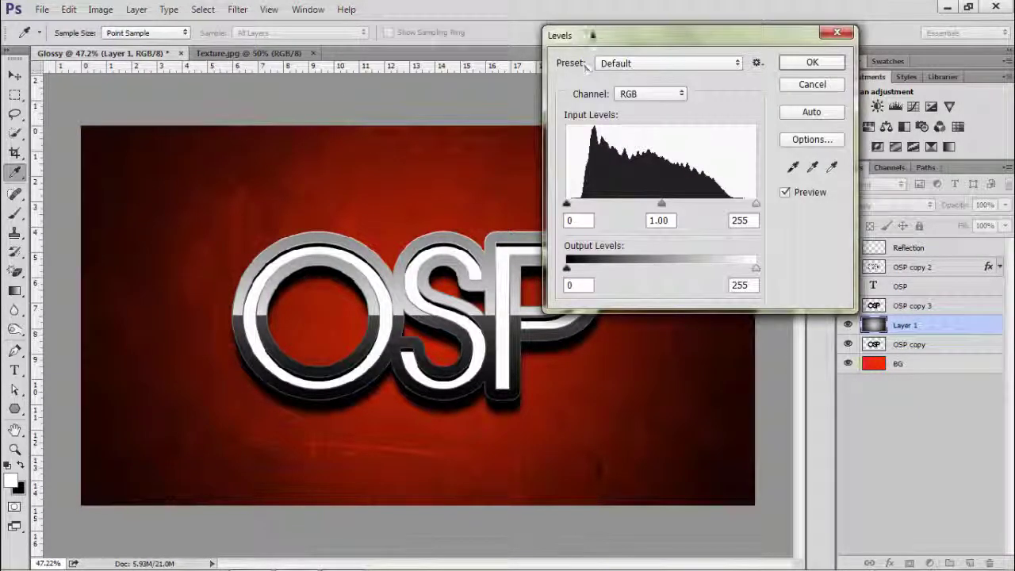
{"action": "left_click_drag", "start_coordinate": [593, 35], "coordinate": [618, 43]}
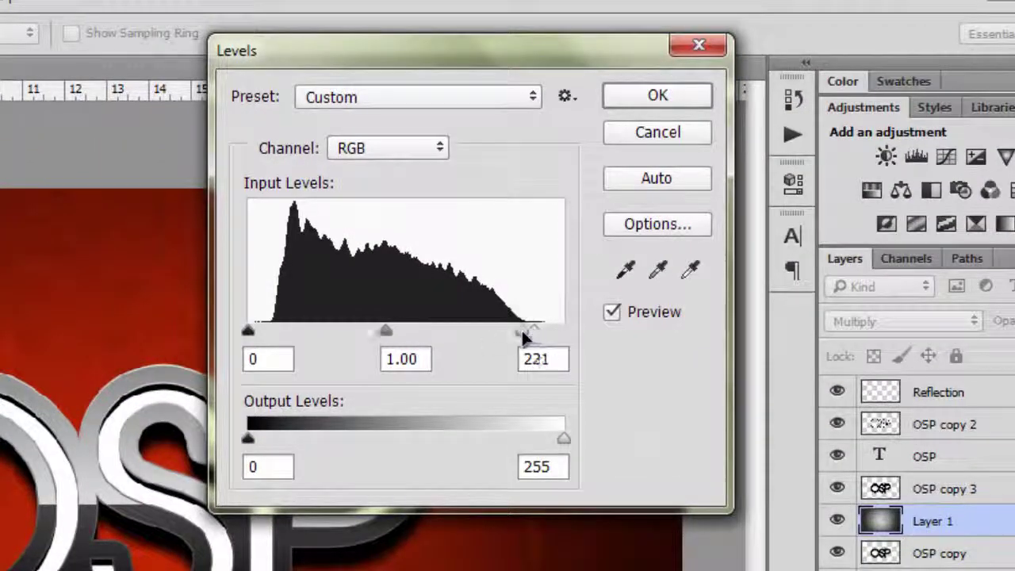
{"action": "left_click_drag", "start_coordinate": [523, 335], "coordinate": [519, 336]}
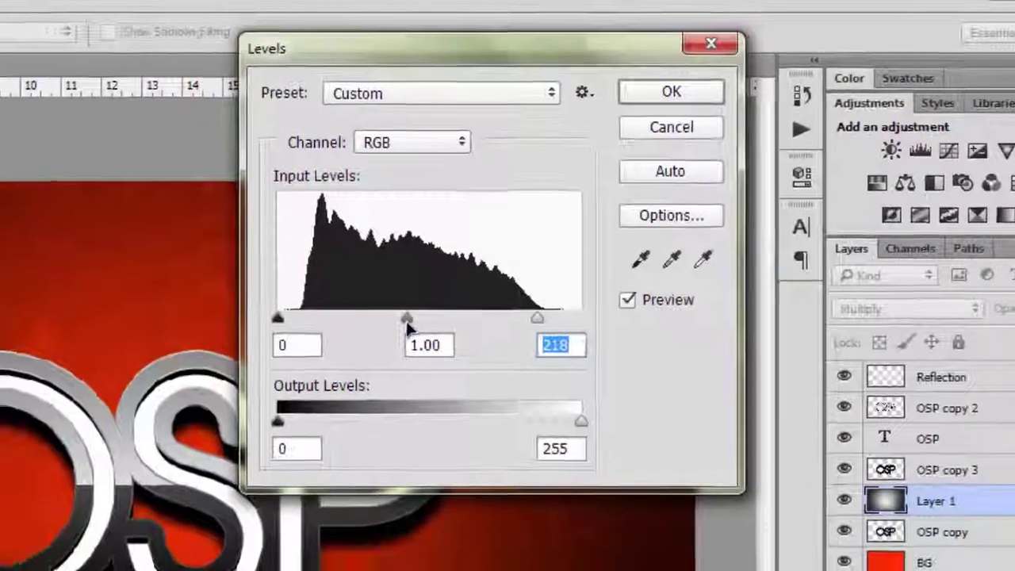
{"action": "left_click_drag", "start_coordinate": [383, 331], "coordinate": [400, 331]}
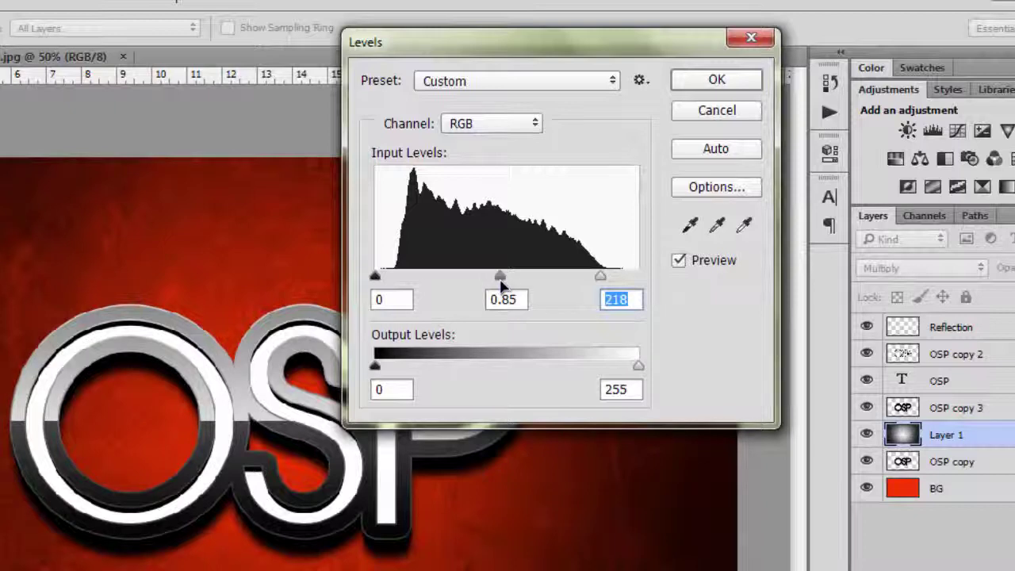
{"action": "left_click_drag", "start_coordinate": [501, 287], "coordinate": [507, 296]}
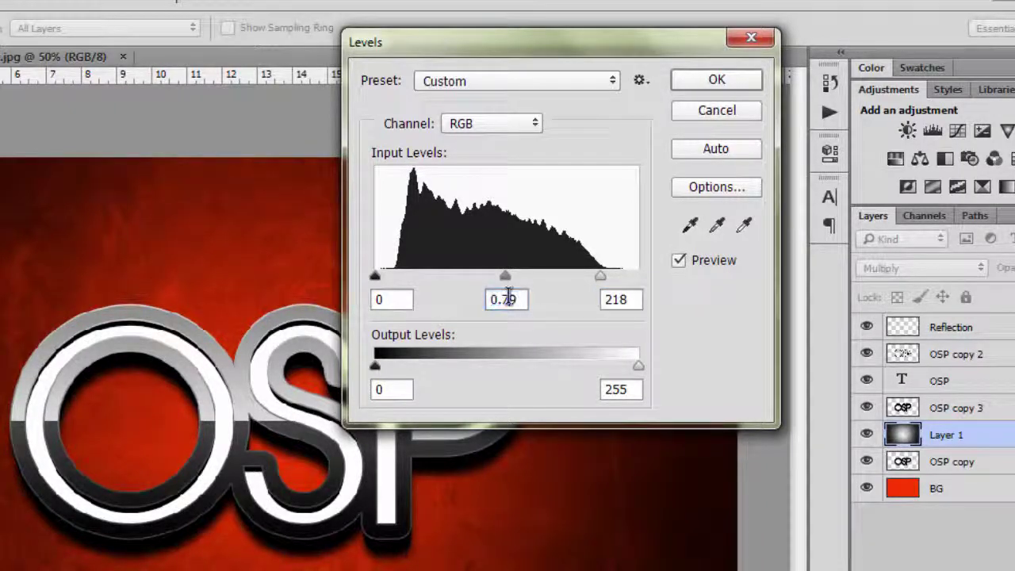
{"action": "left_click_drag", "start_coordinate": [601, 278], "coordinate": [600, 282]}
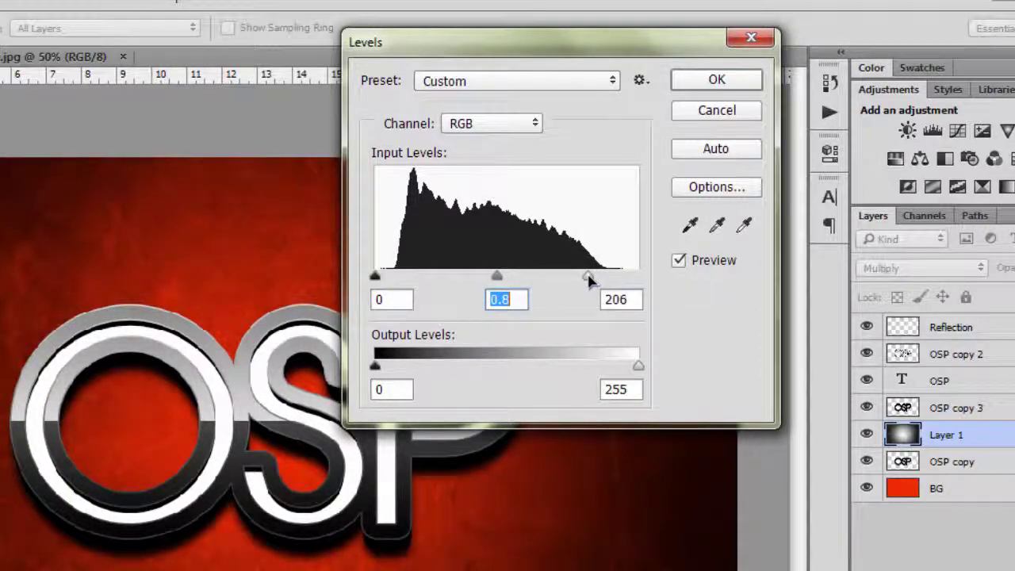
{"action": "left_click", "coordinate": [587, 277]}
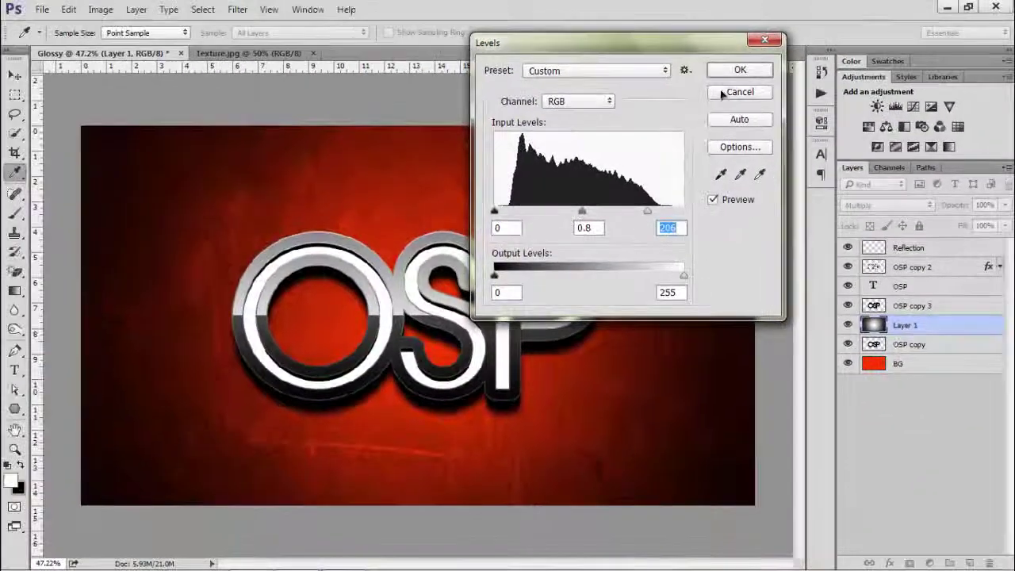
{"action": "left_click", "coordinate": [700, 84]}
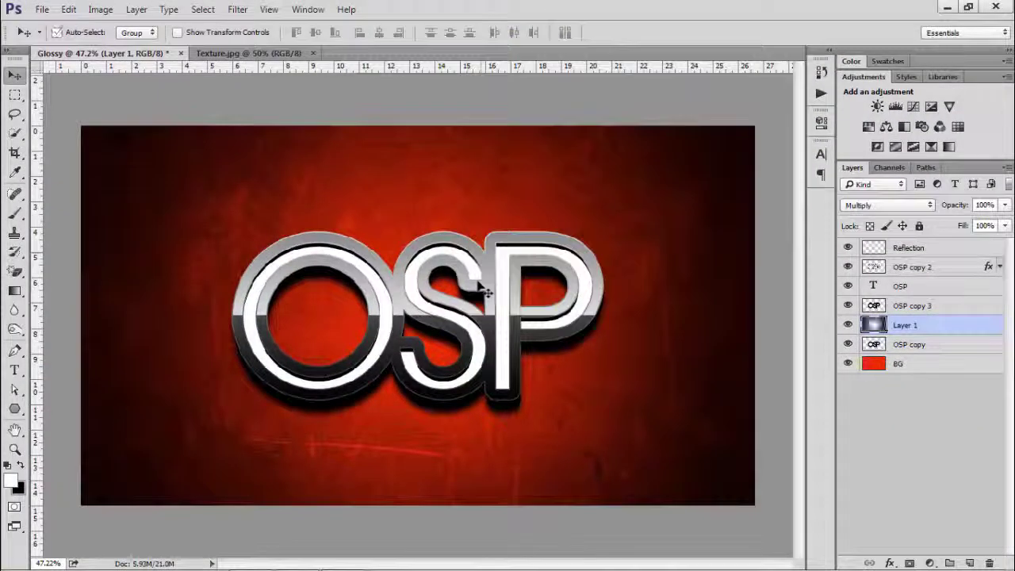